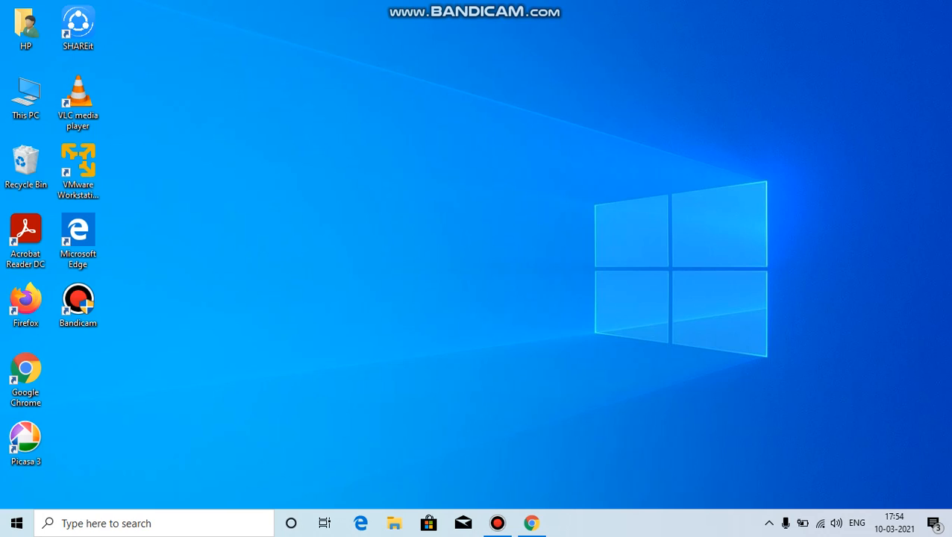
- Search Google for "nsdl pan" in Chrome and open the Online PAN Application page from NSDL
mouse_move(532, 523)
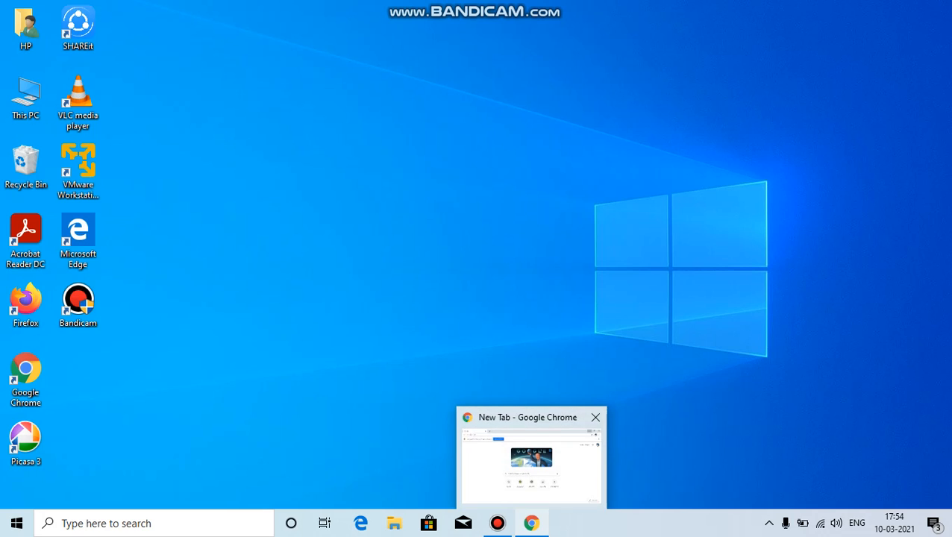
click(531, 459)
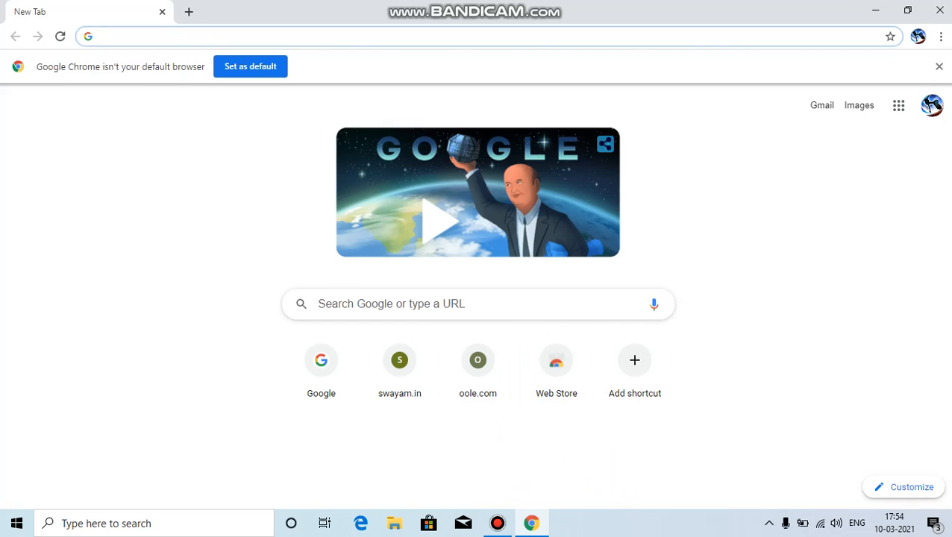
click(463, 304)
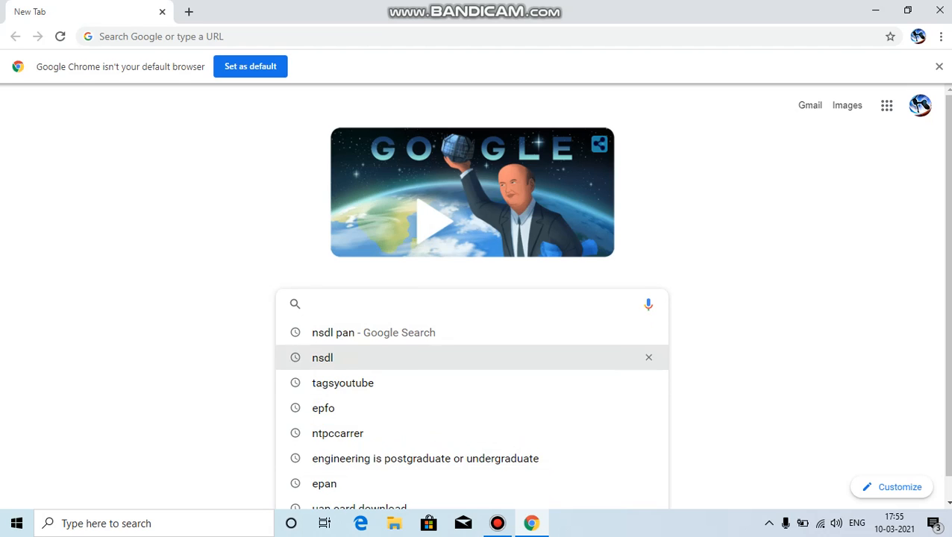
click(333, 333)
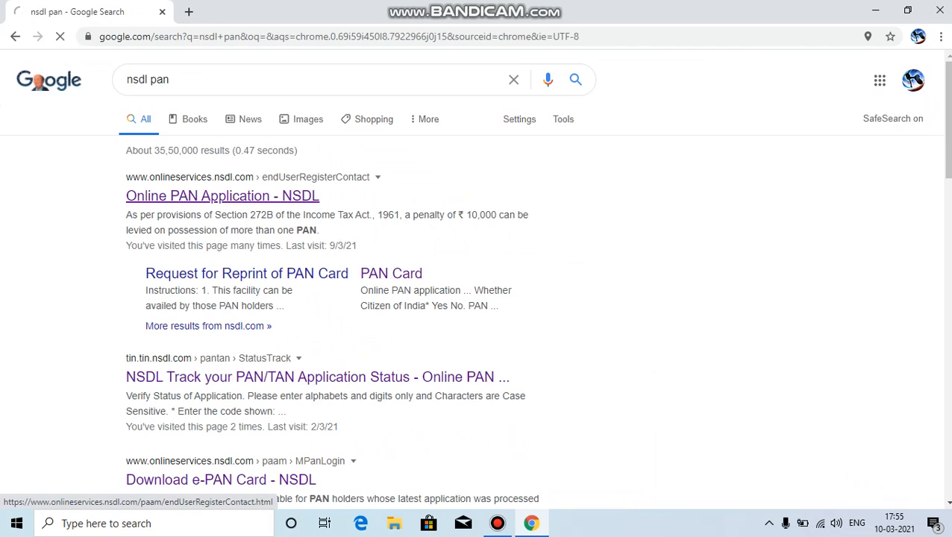
click(222, 195)
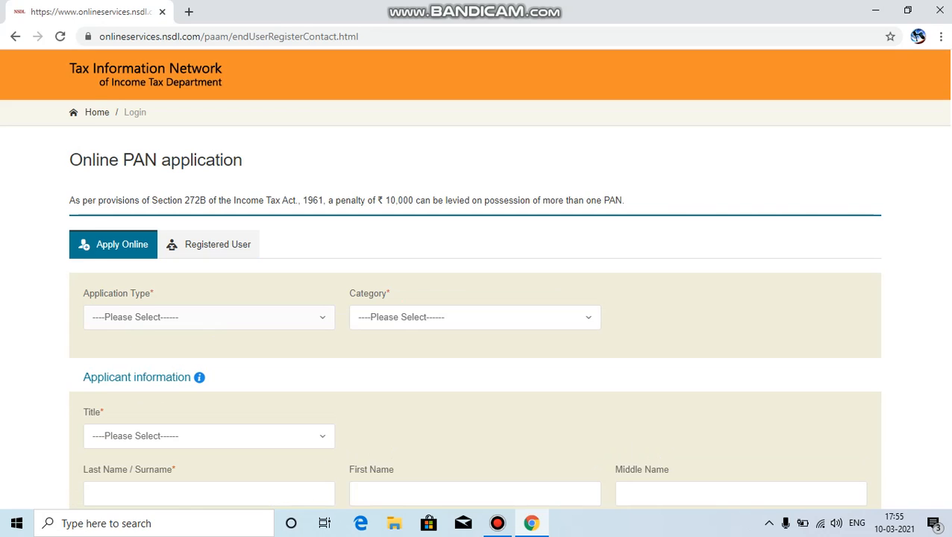
- Try the application types New PAN - Indian Citizen (Form 49A) and New PAN - Foreign Citizen (Form 49AA)
click(209, 317)
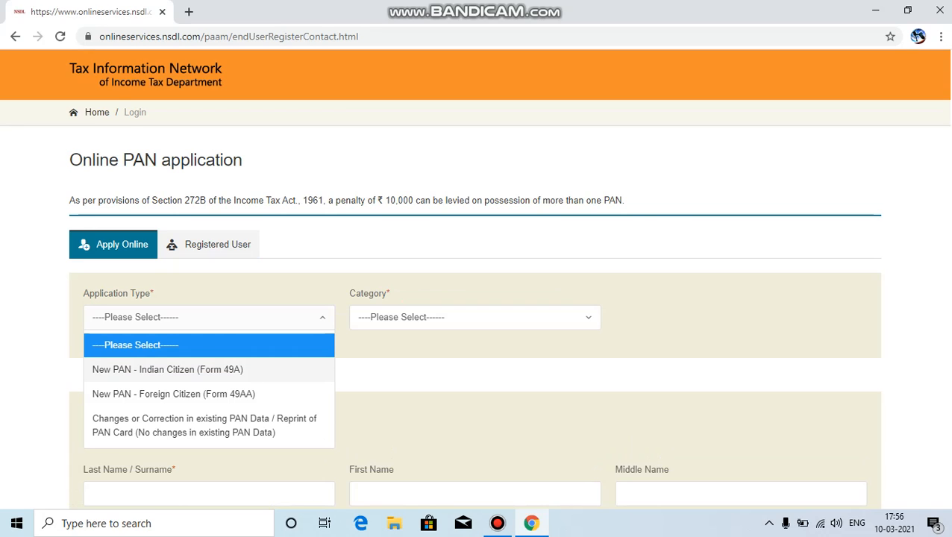
click(167, 370)
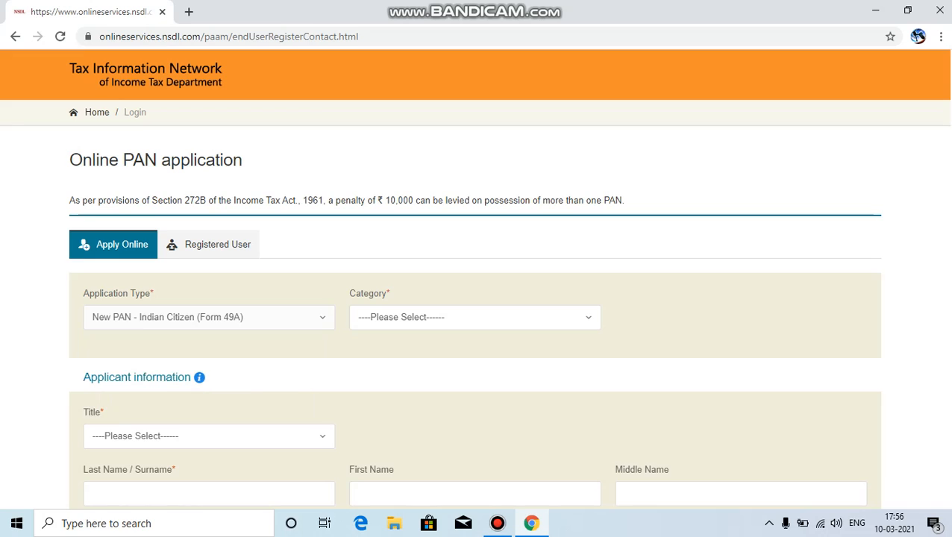
click(209, 318)
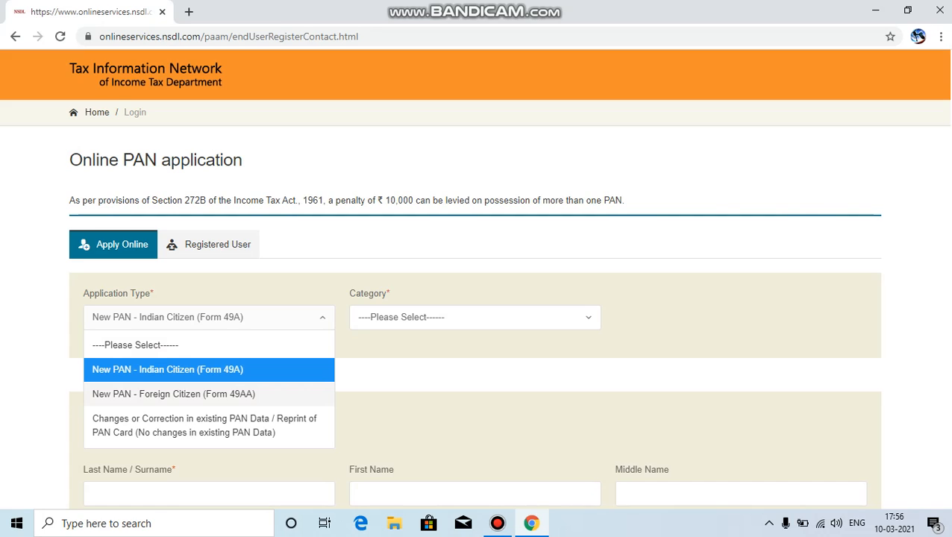
click(173, 394)
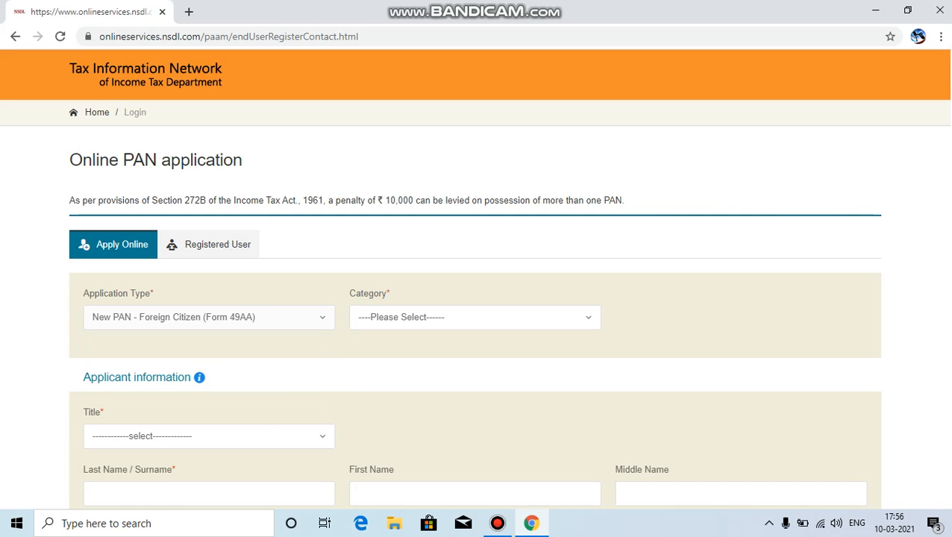
- Set the application type to New PAN - Indian Citizen (Form 49A) and the category to INDIVIDUAL
click(209, 318)
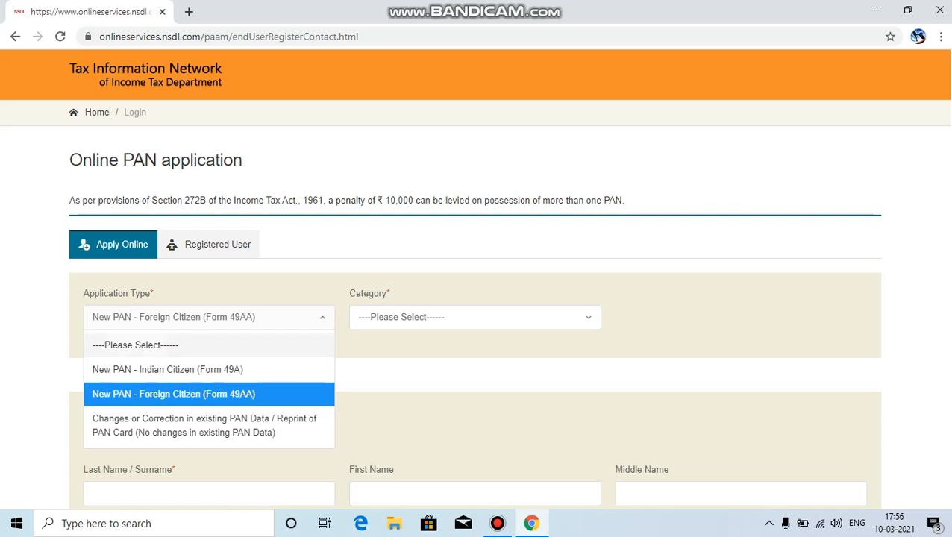
click(167, 369)
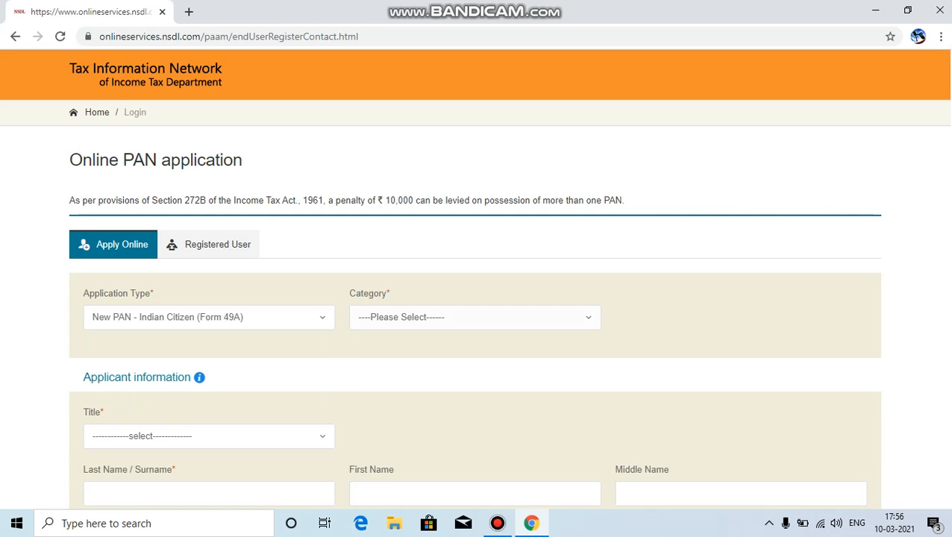
click(475, 317)
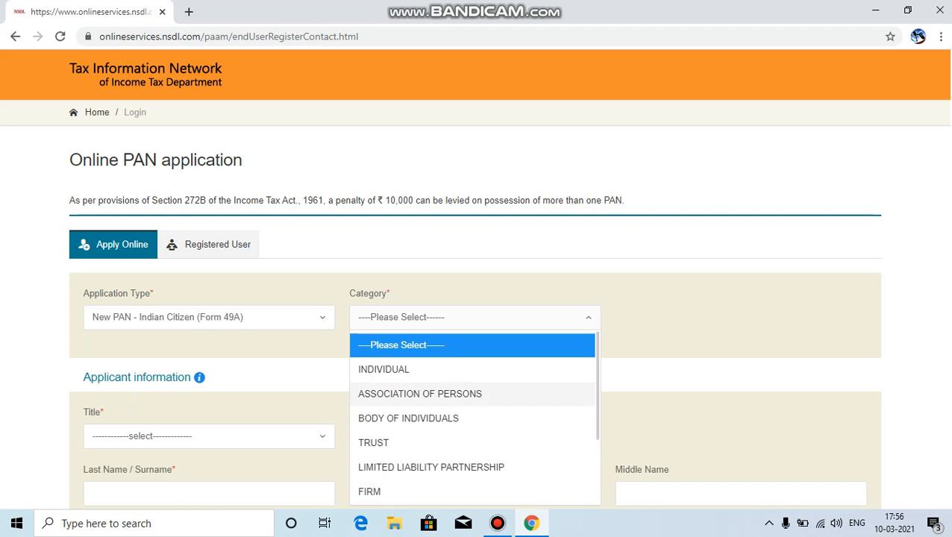
click(384, 369)
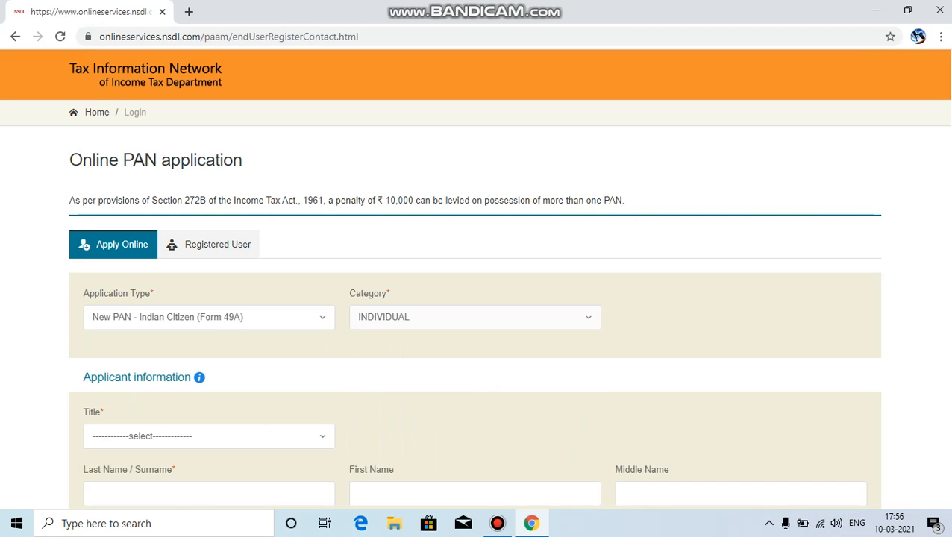
- Set the title in the applicant information to Shri
scroll(475, 305, down, 2)
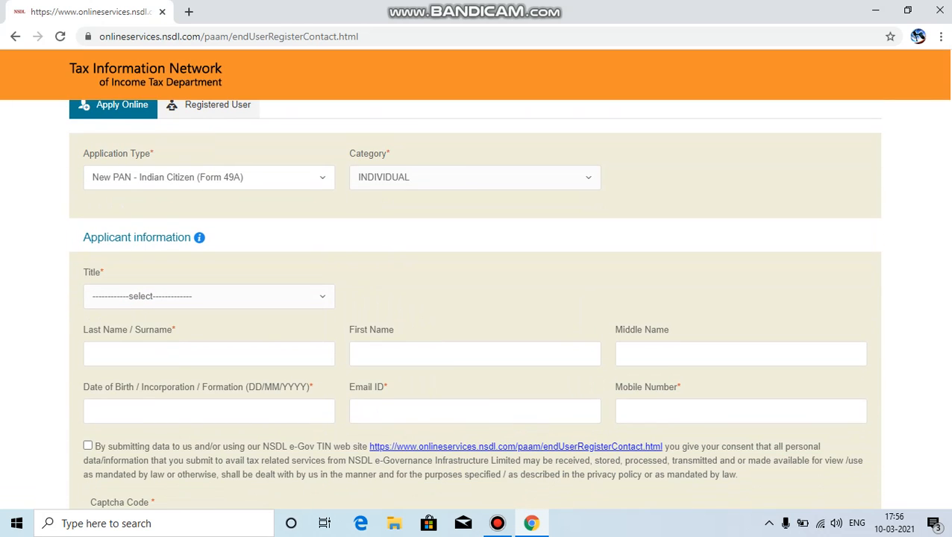
click(209, 297)
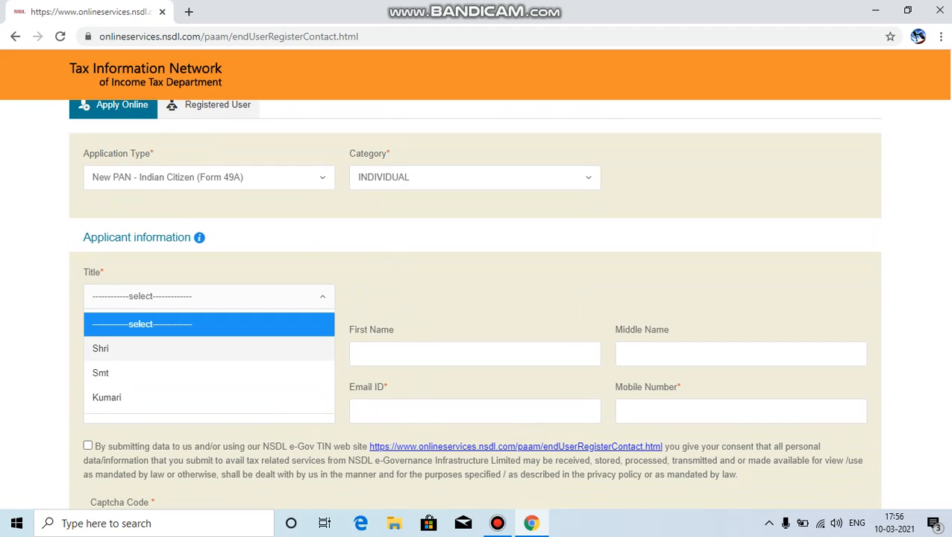
click(100, 349)
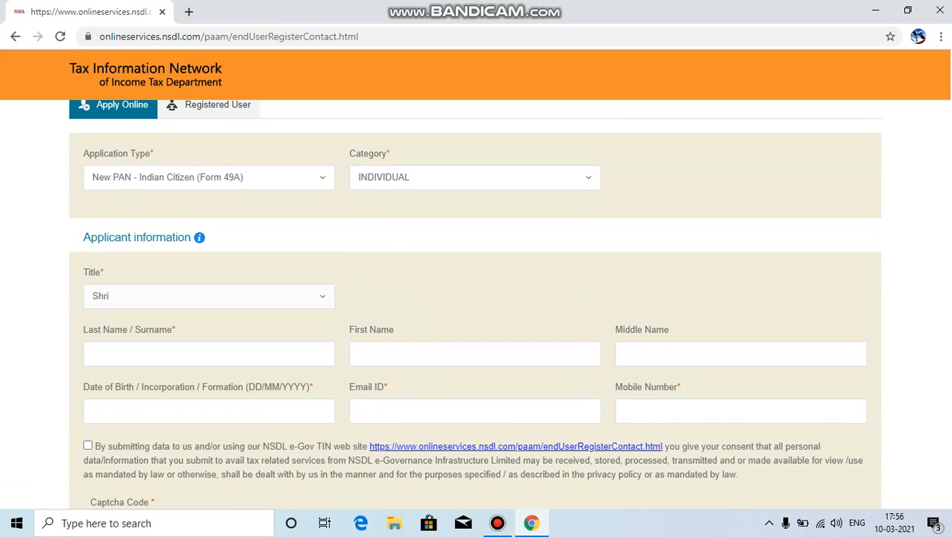
- Examine the applicant's name, date of birth, email and mobile number fields and the remaining part of the registration form
click(101, 354)
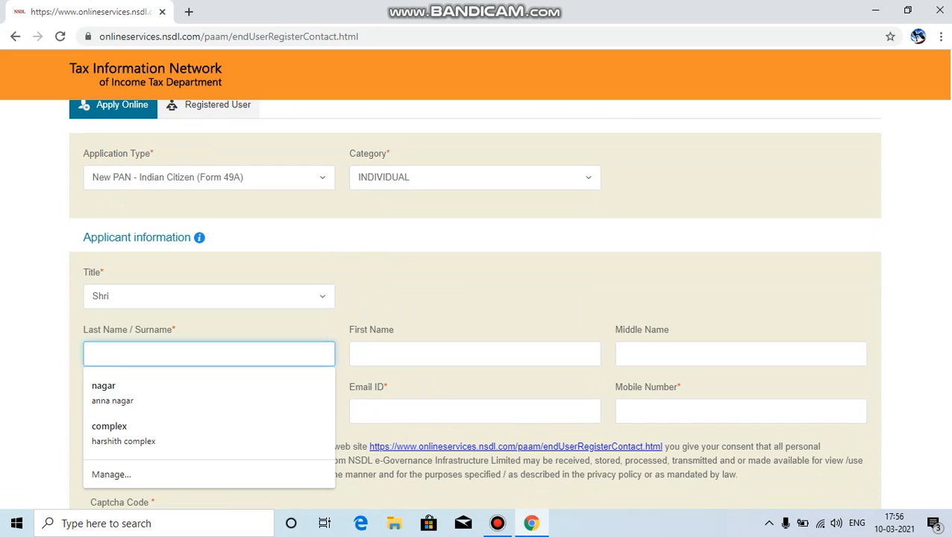
click(475, 354)
click(209, 354)
click(740, 354)
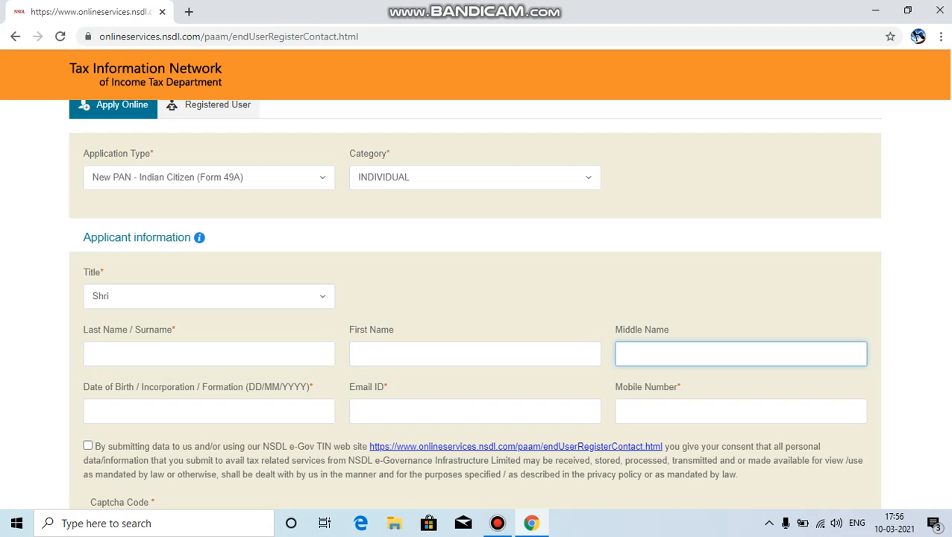
click(209, 411)
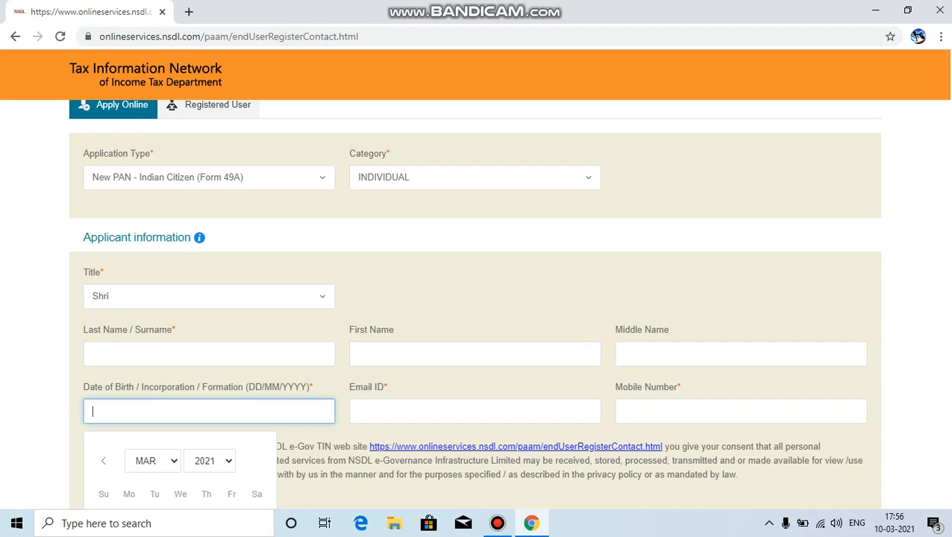
click(475, 411)
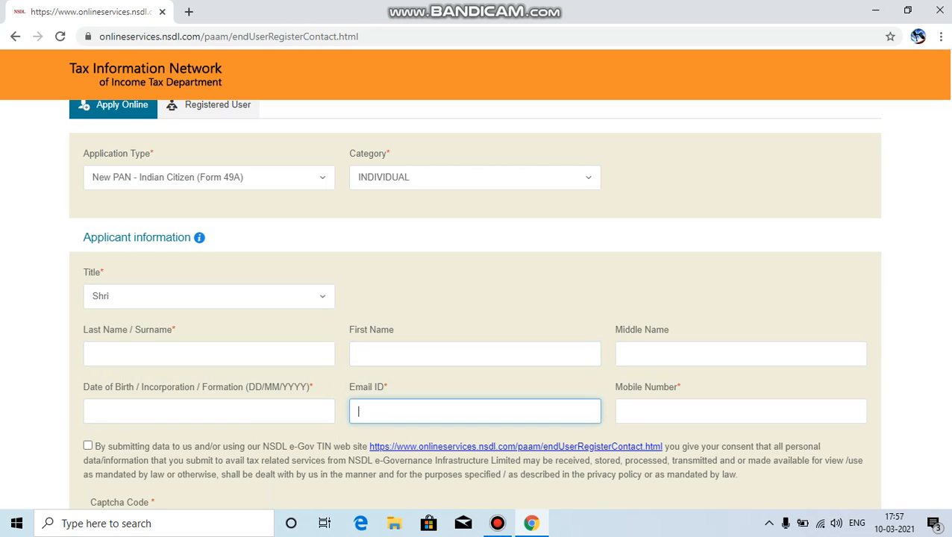
scroll(475, 299, down, 1)
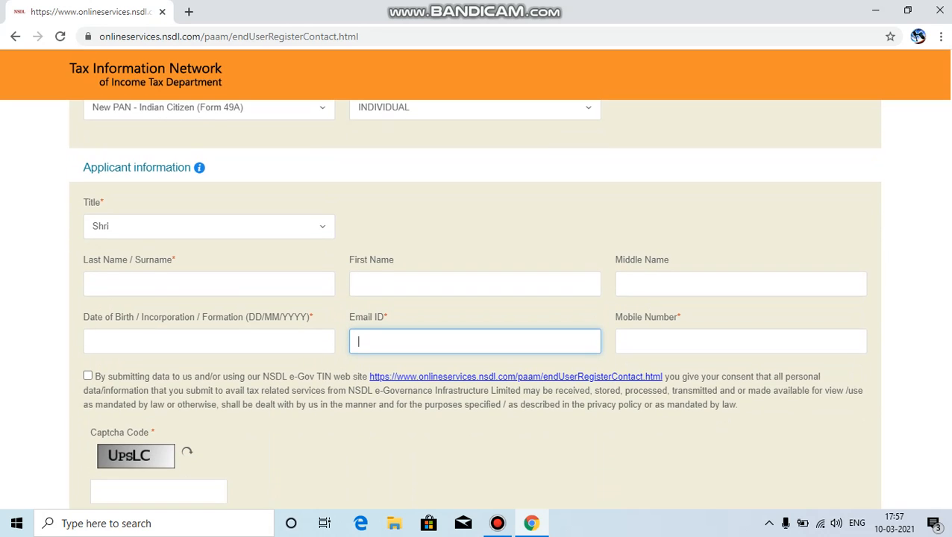
click(741, 341)
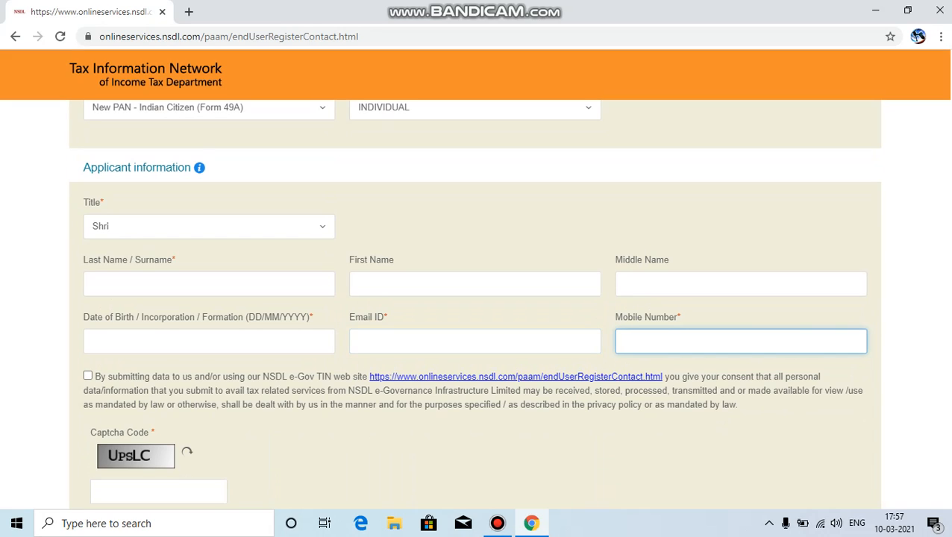
scroll(475, 305, down, 2)
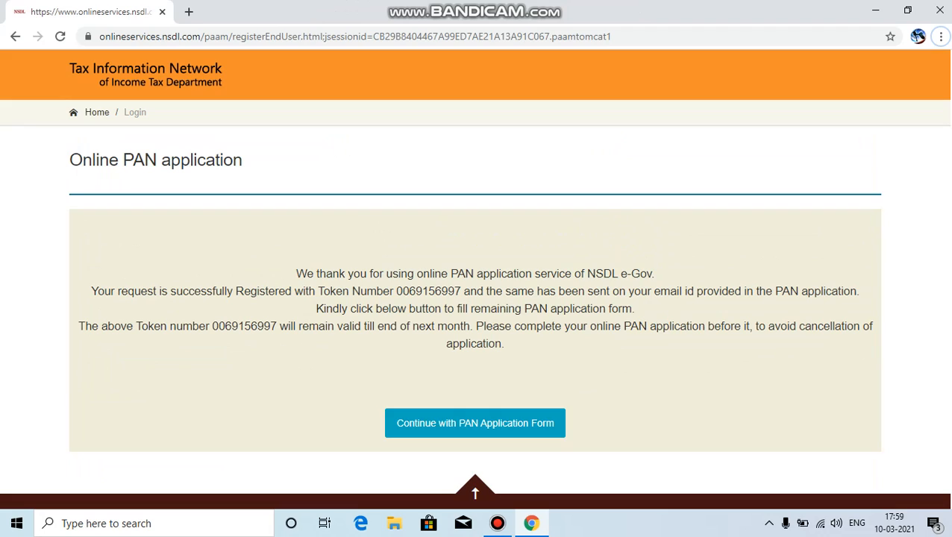
- Continue to the PAN application form and choose to submit scanned images through e-Sign
click(475, 423)
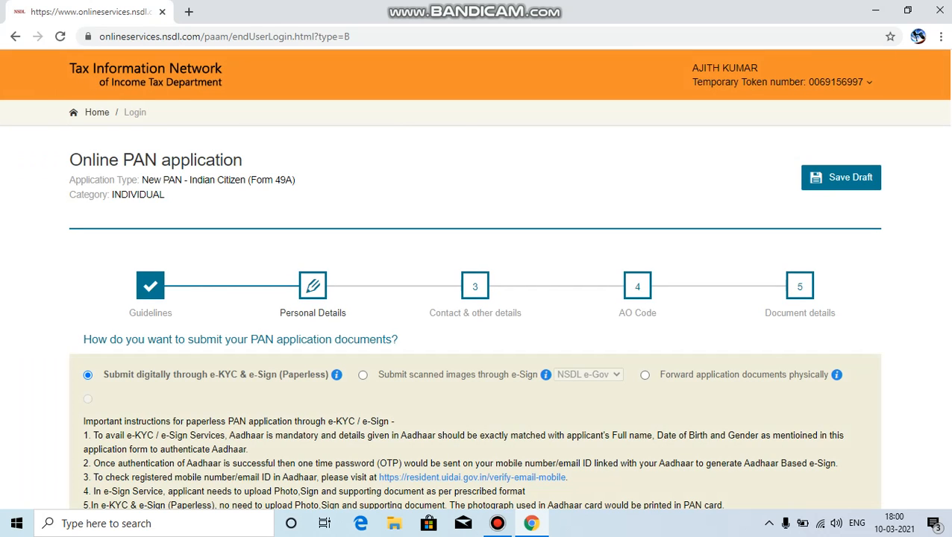
scroll(475, 304, down, 1)
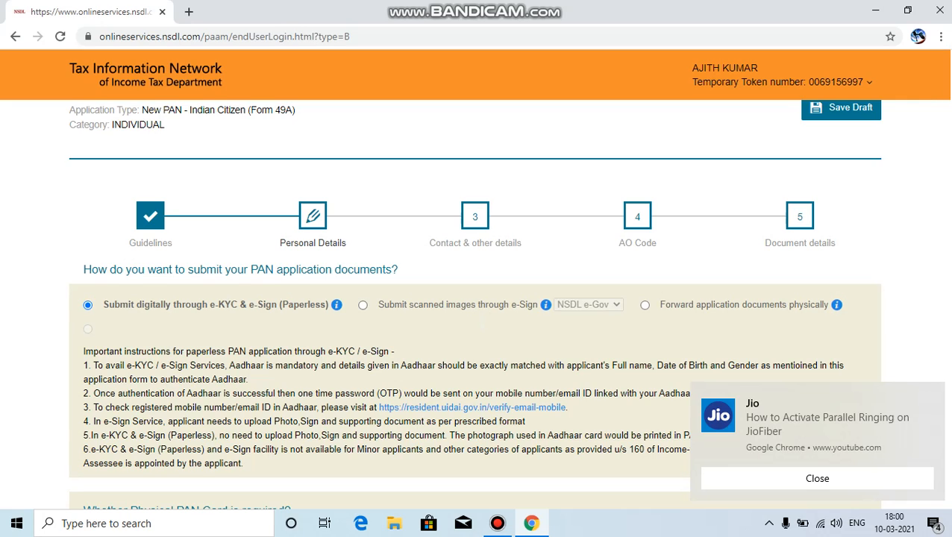
click(362, 305)
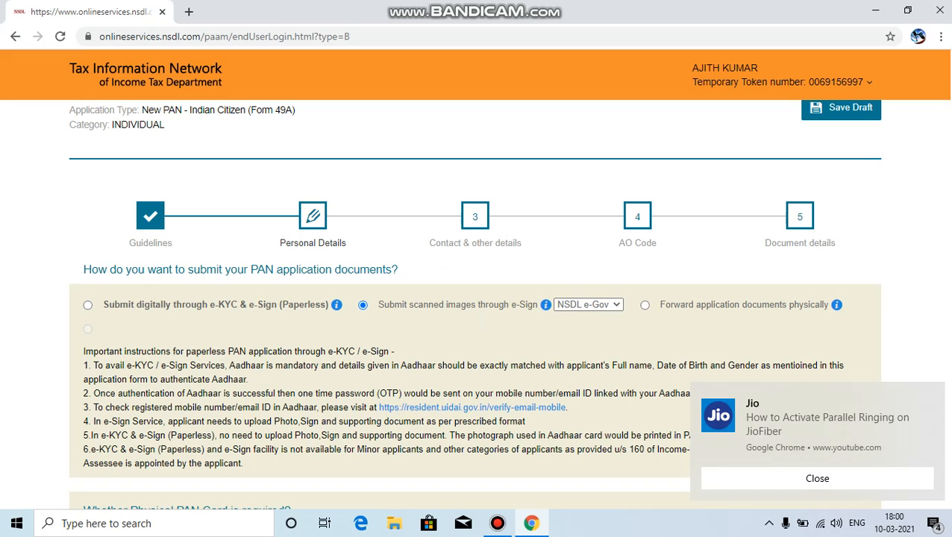
- Review the physical PAN card choice and the fields for the last four Aadhaar digits and the name as per Aadhaar
scroll(474, 298, down, 3)
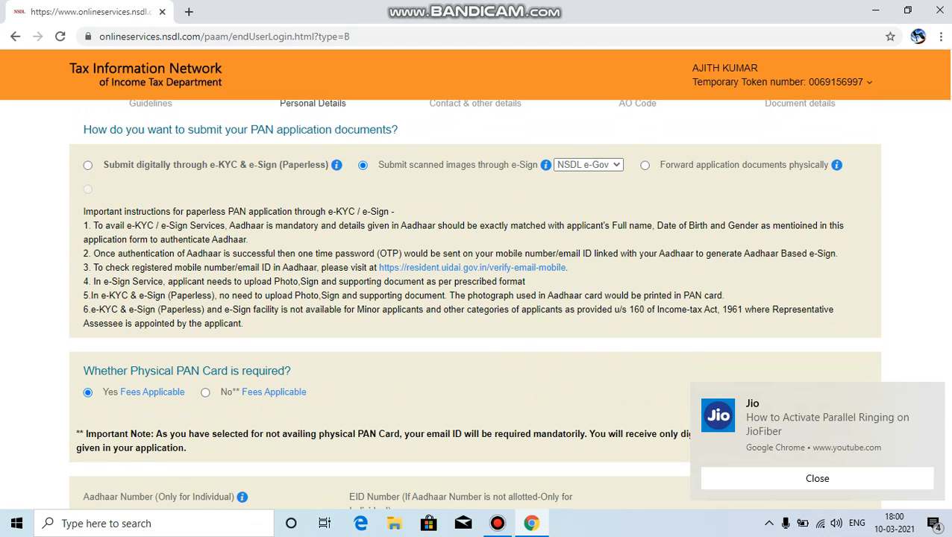
scroll(474, 299, down, 1)
click(175, 399)
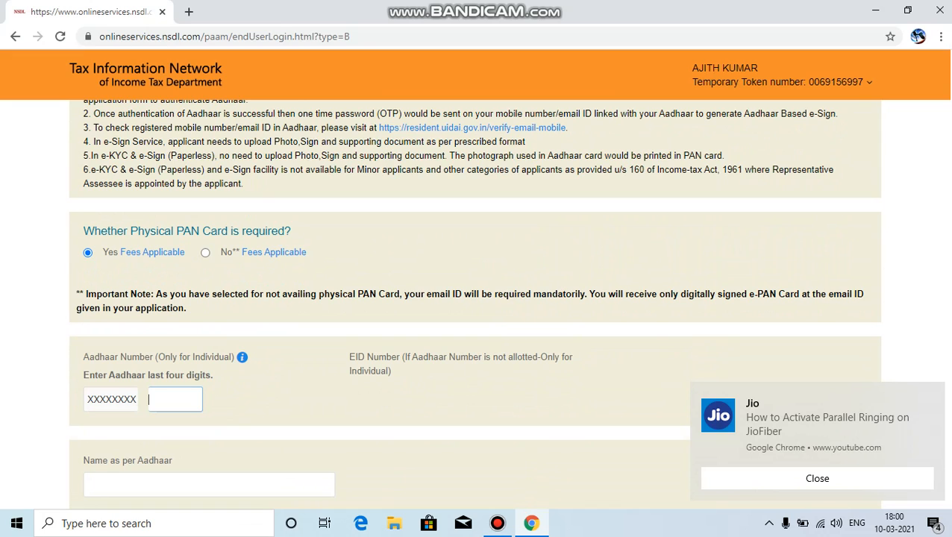
scroll(474, 298, down, 1)
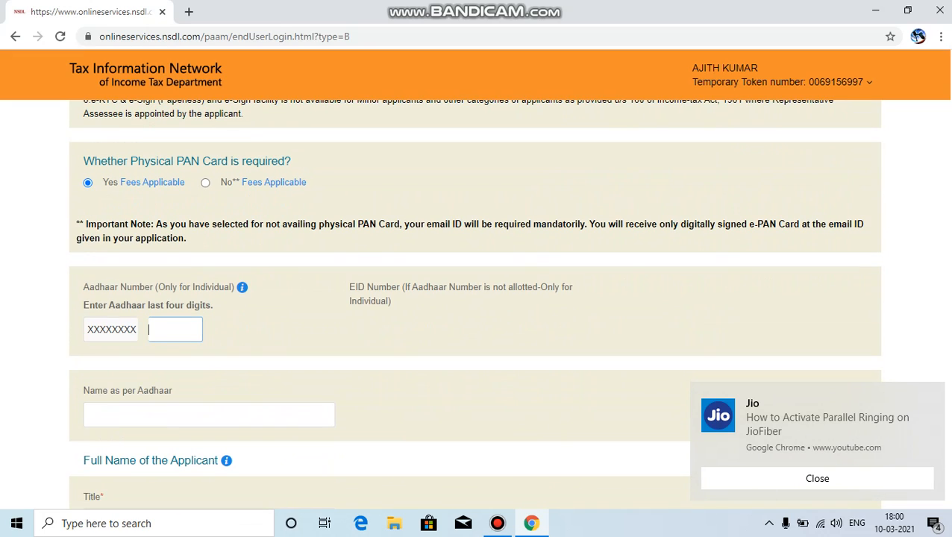
click(209, 415)
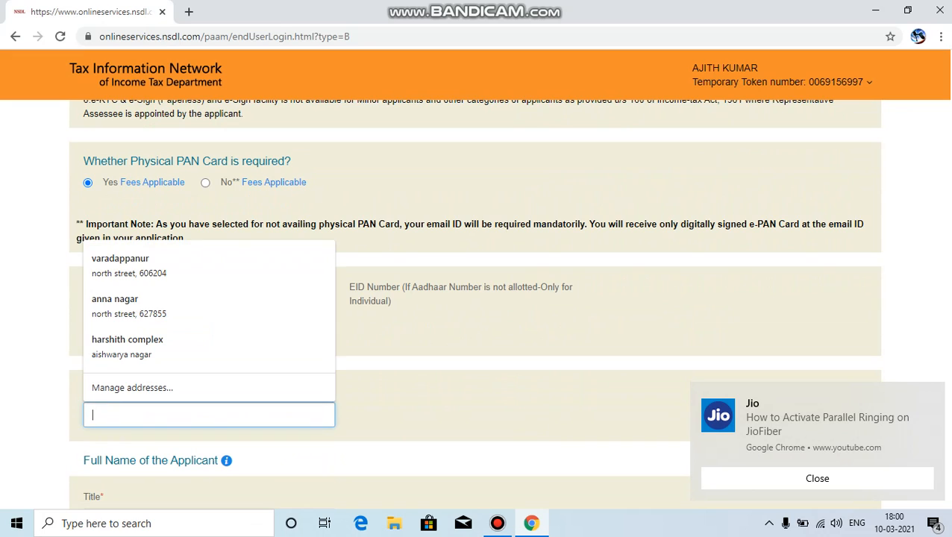
click(418, 396)
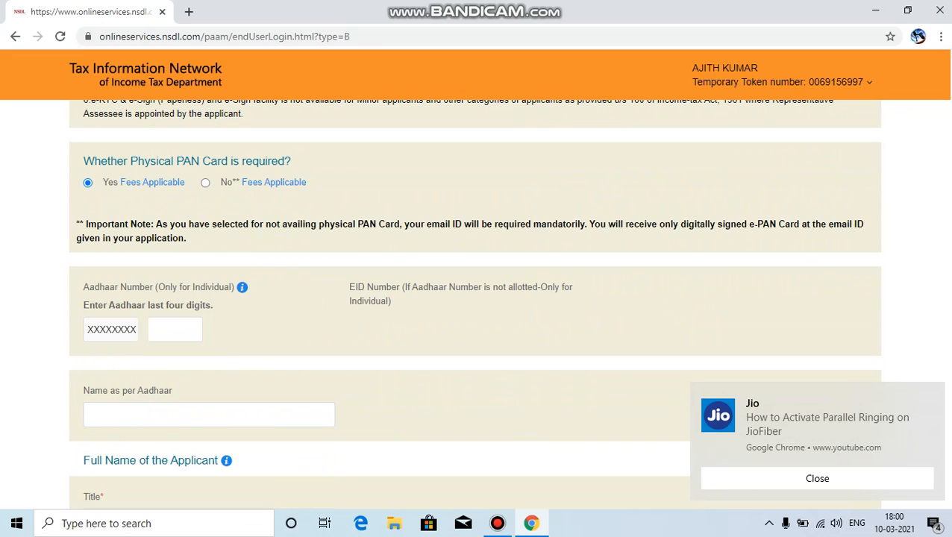
- Set the applicant's gender to Male in the personal details
scroll(474, 299, down, 3)
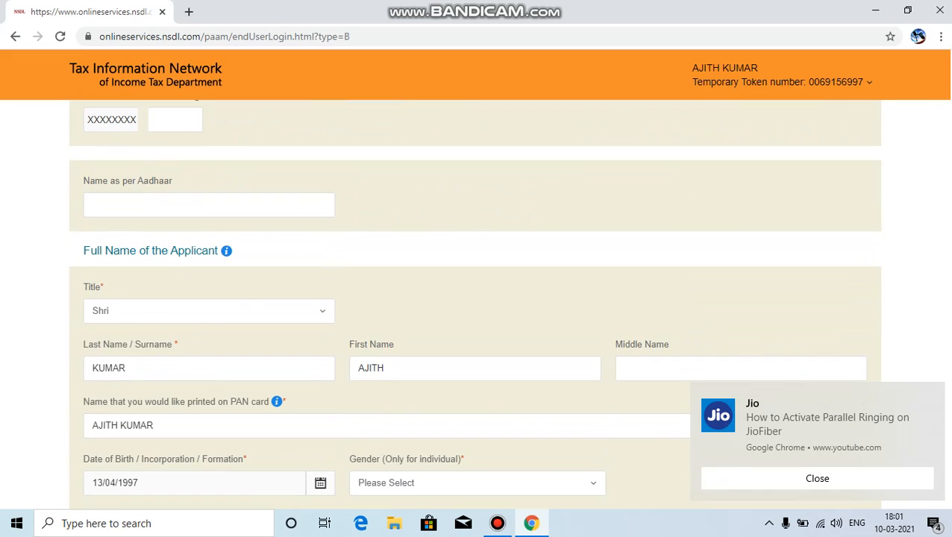
scroll(475, 298, down, 2)
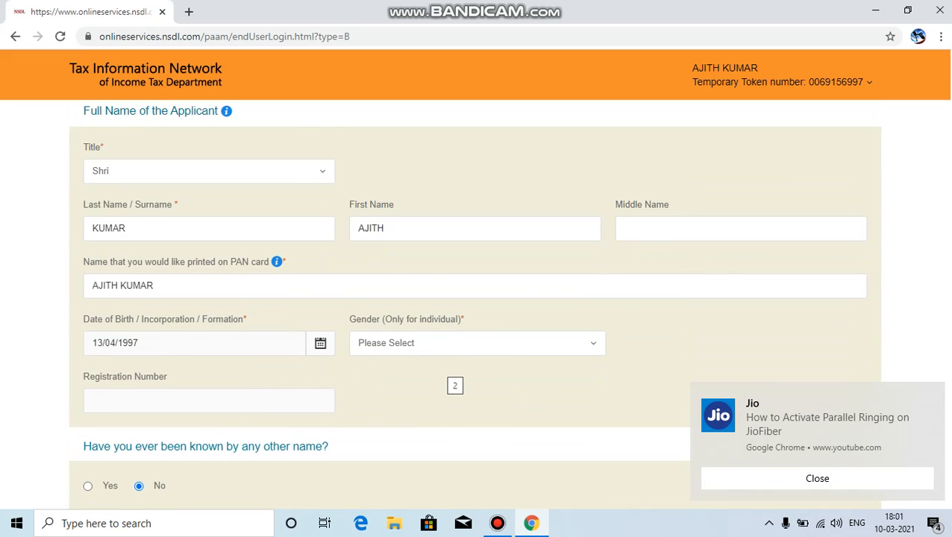
click(455, 343)
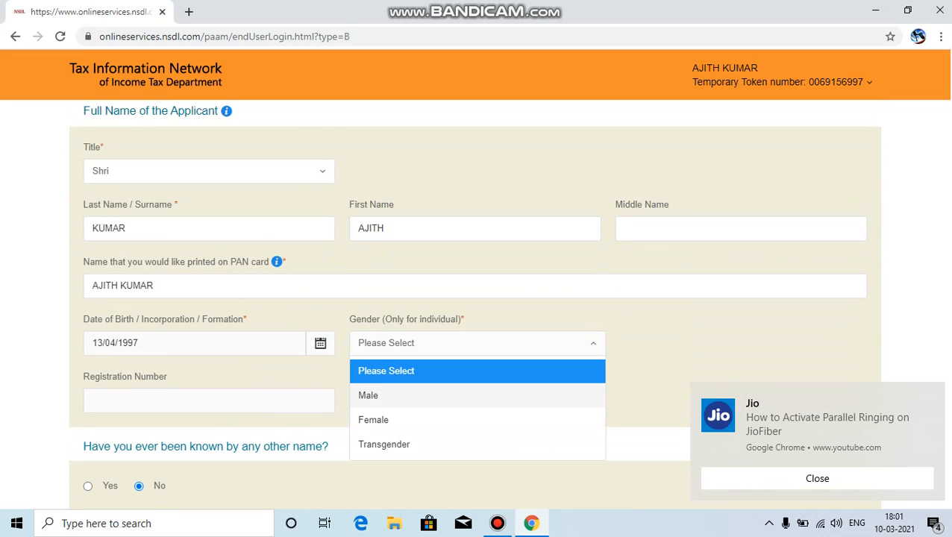
click(448, 396)
scroll(475, 299, down, 2)
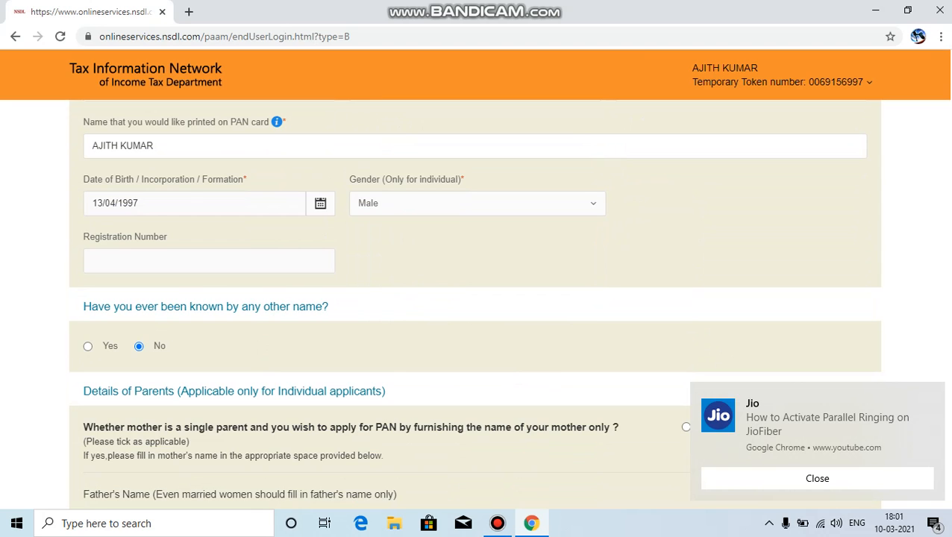
- Review the father's and mother's name fields in the parents' details, and continue to the contact and other details
scroll(475, 298, down, 3)
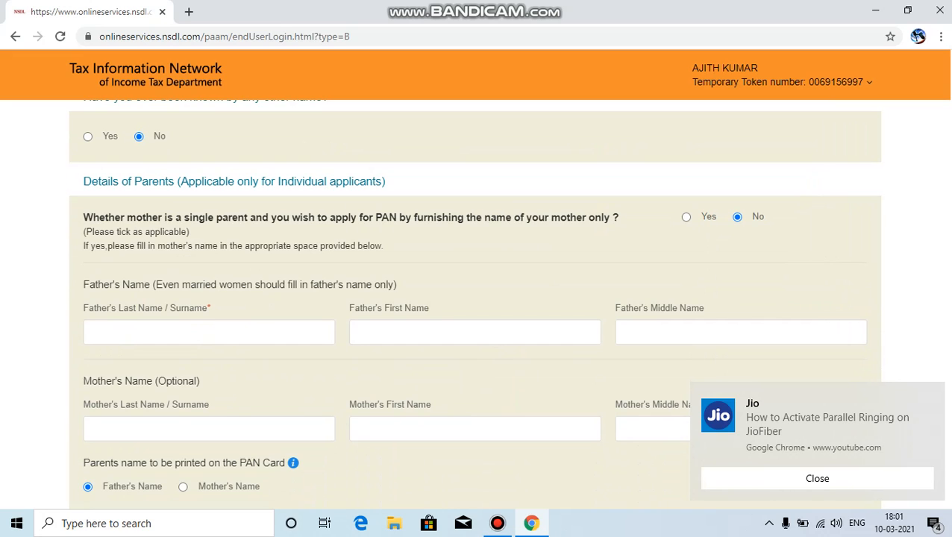
scroll(475, 298, down, 2)
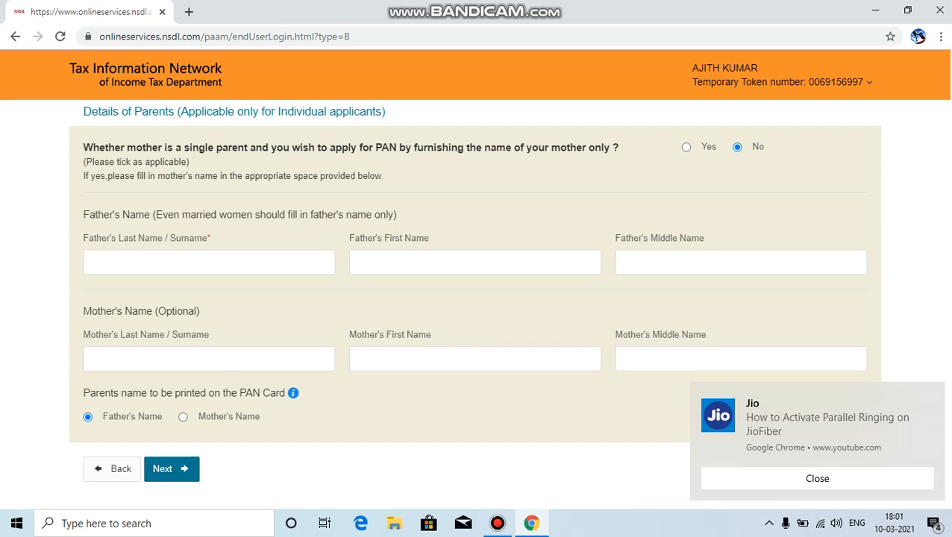
click(209, 263)
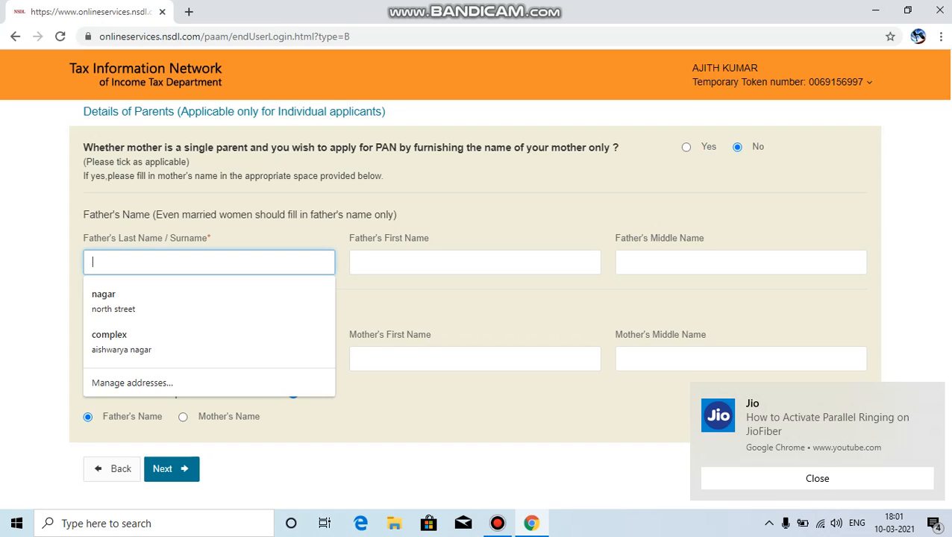
click(475, 262)
click(656, 308)
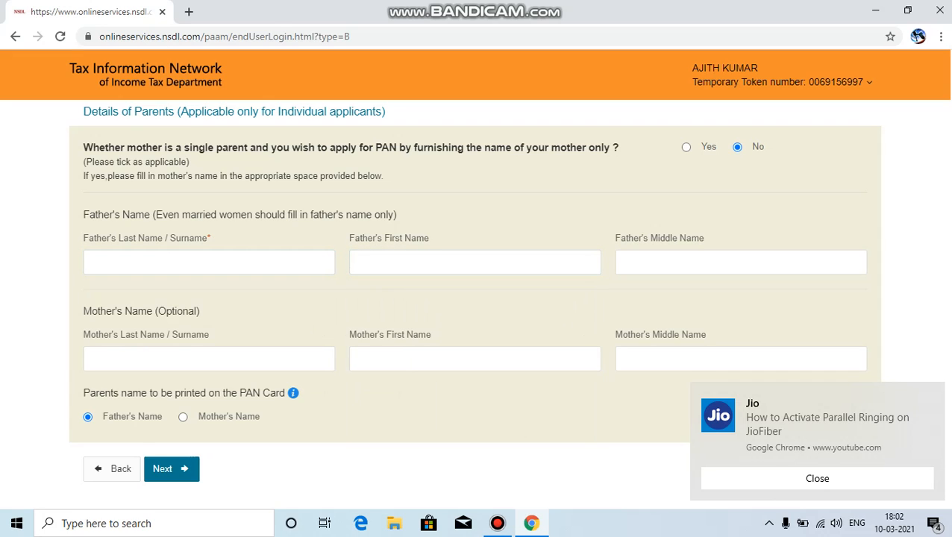
scroll(474, 304, down, 2)
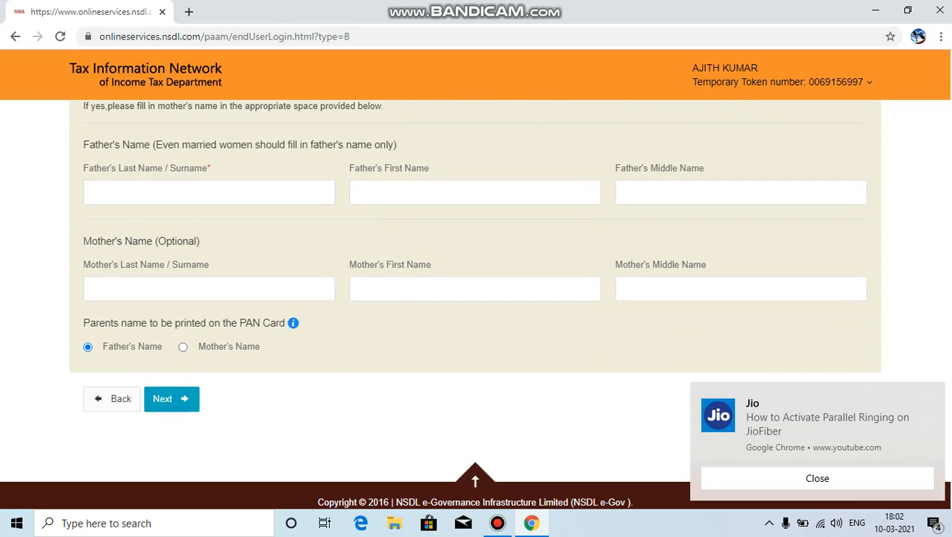
click(170, 398)
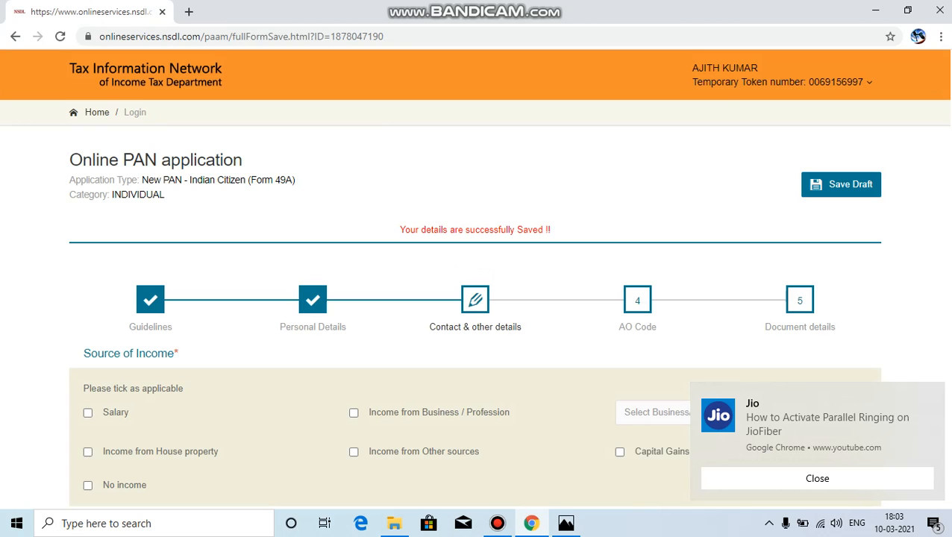
- Mark Salary as the source of income and choose Residence as the address for communication
scroll(475, 313, down, 2)
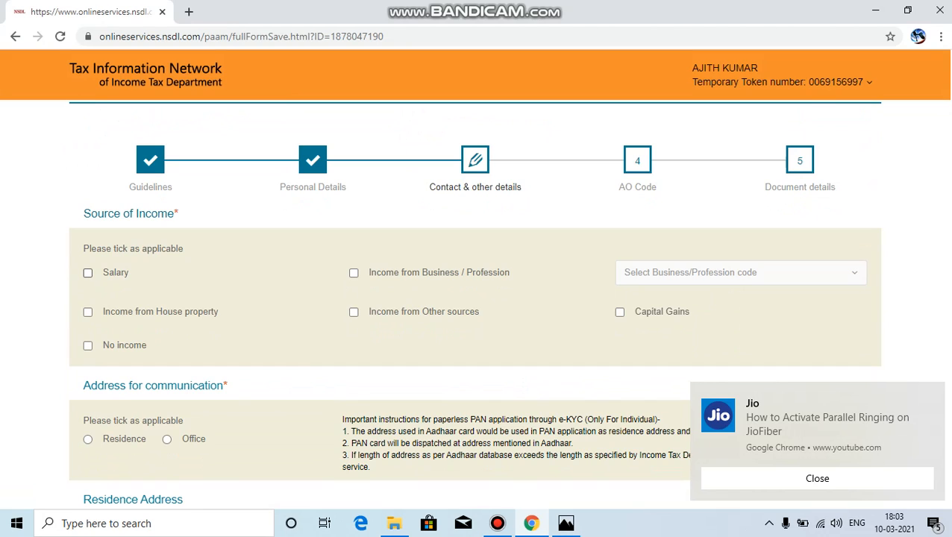
click(88, 273)
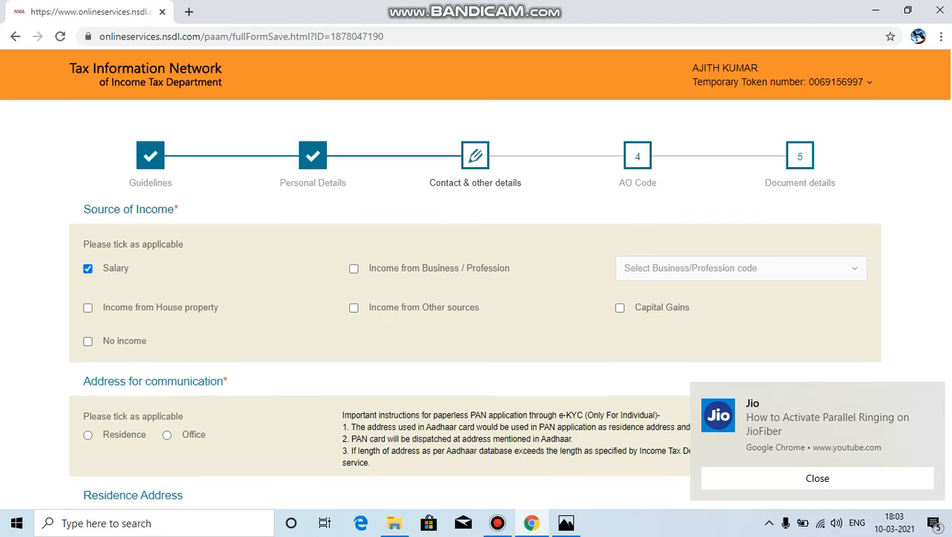
scroll(474, 306, down, 2)
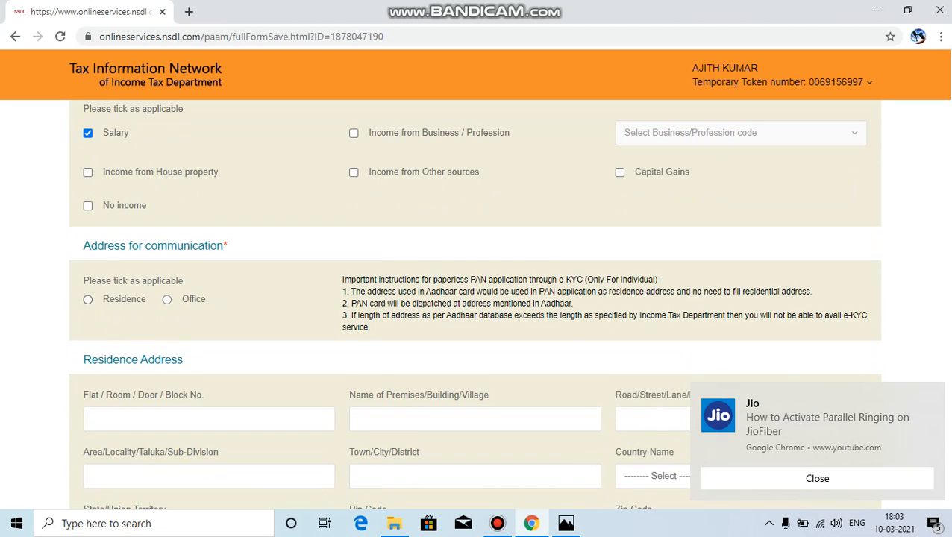
scroll(166, 299, down, 1)
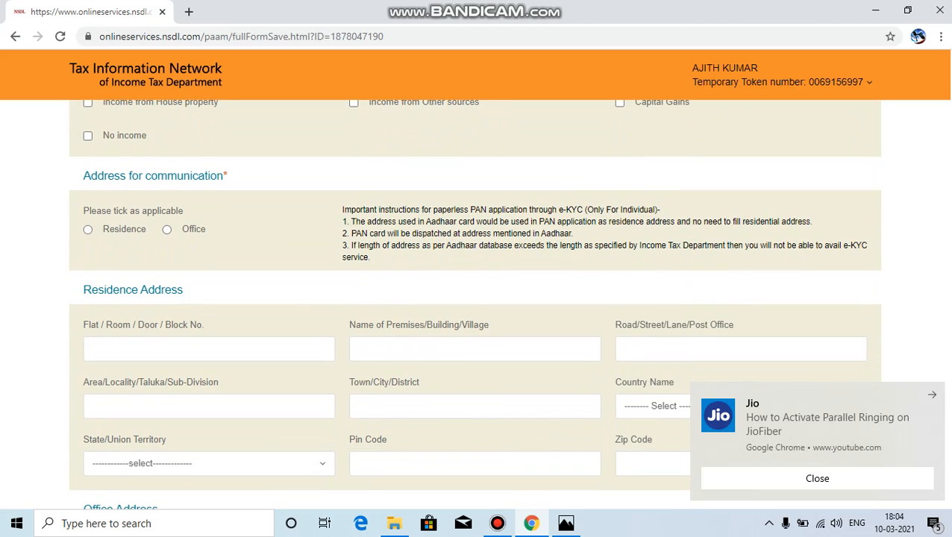
click(817, 478)
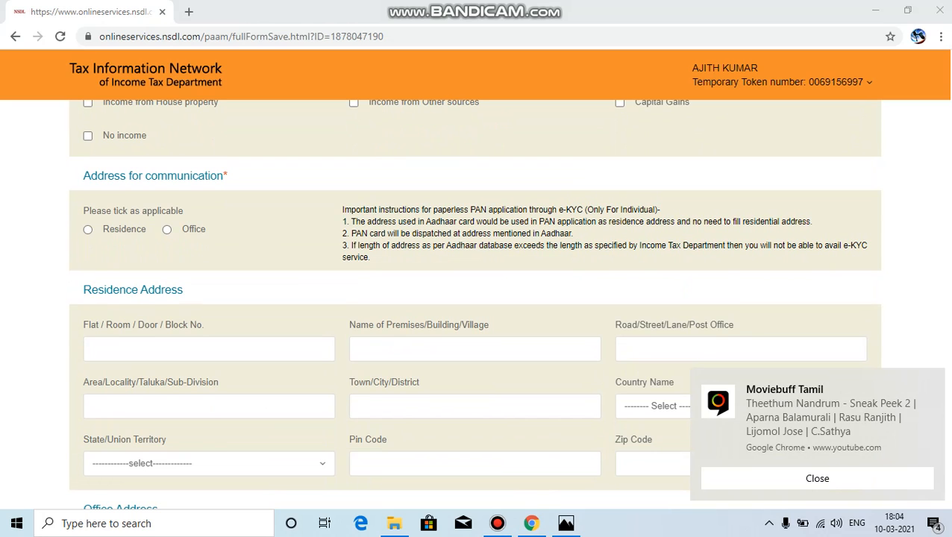
click(88, 230)
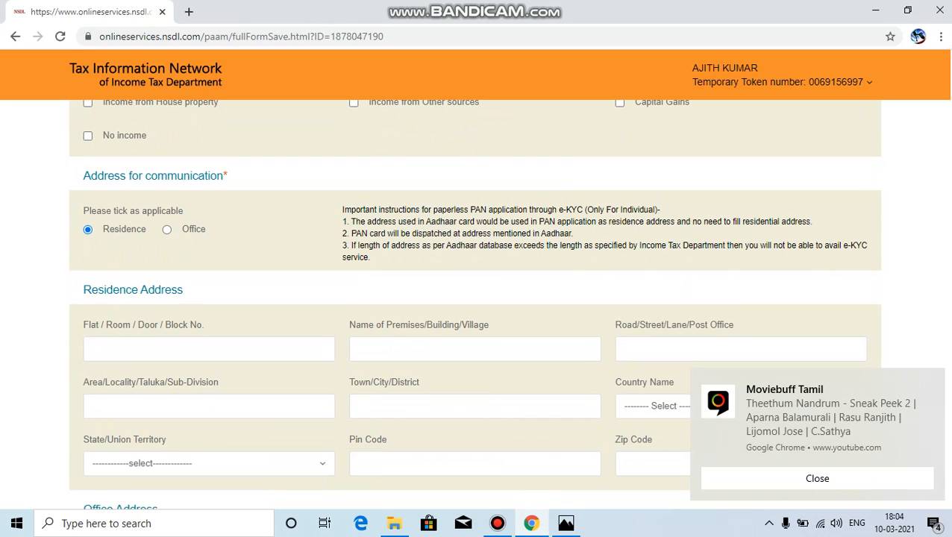
- Examine the residence address fields for the flat or door number, premises name and road or post office
scroll(474, 304, down, 2)
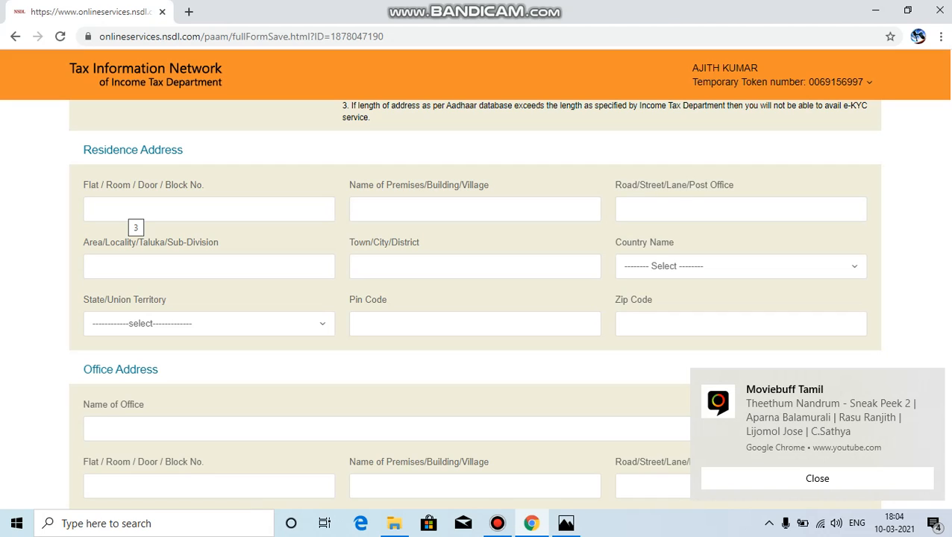
click(128, 209)
click(448, 209)
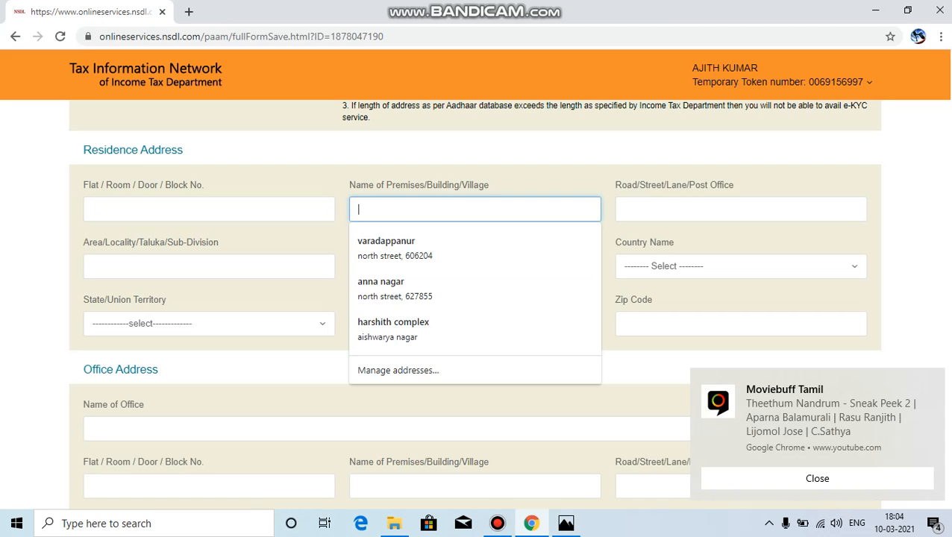
click(716, 210)
click(608, 232)
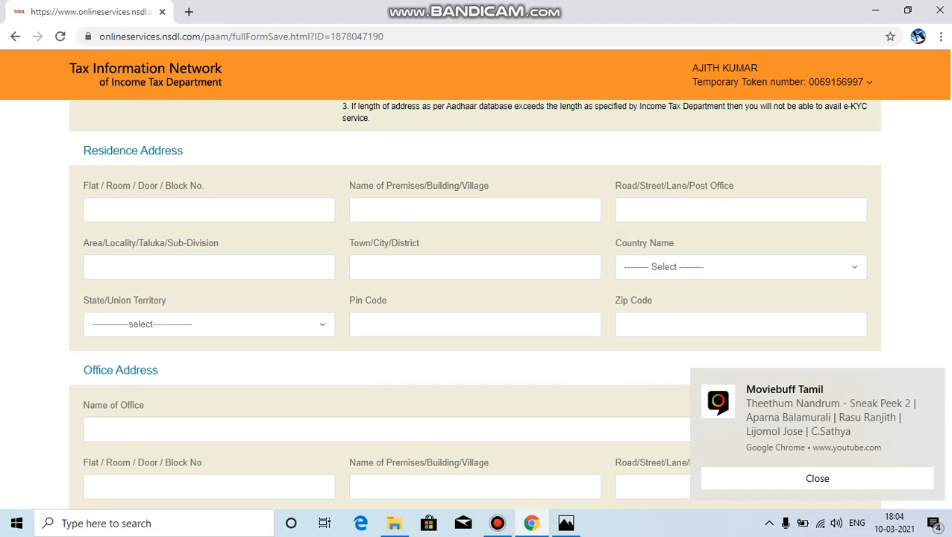
- Switch the address for communication to Office and review the office address fields
scroll(478, 298, up, 4)
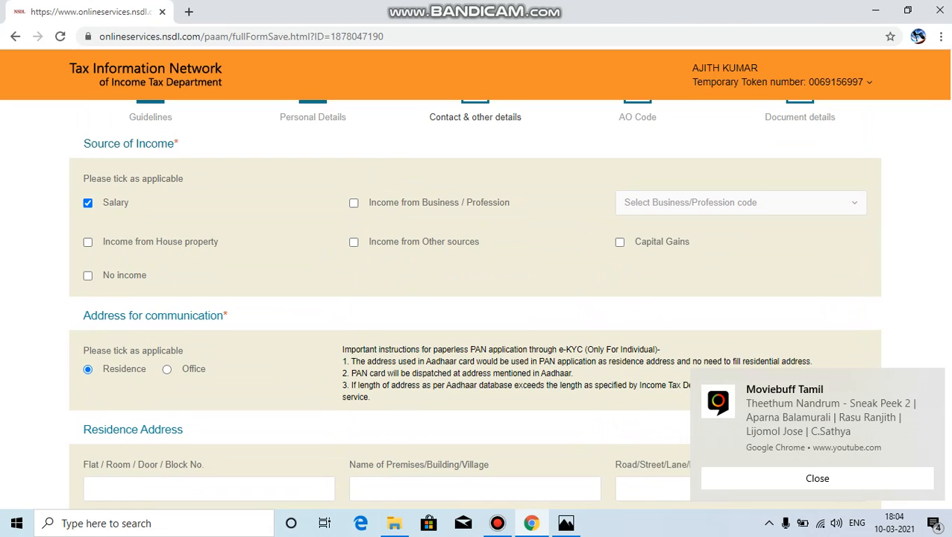
click(166, 369)
scroll(167, 369, down, 7)
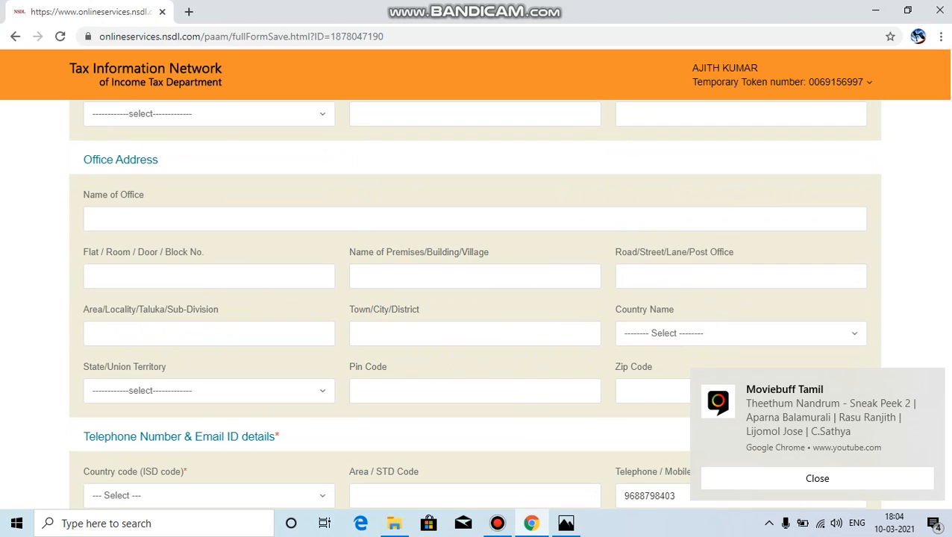
scroll(473, 304, down, 2)
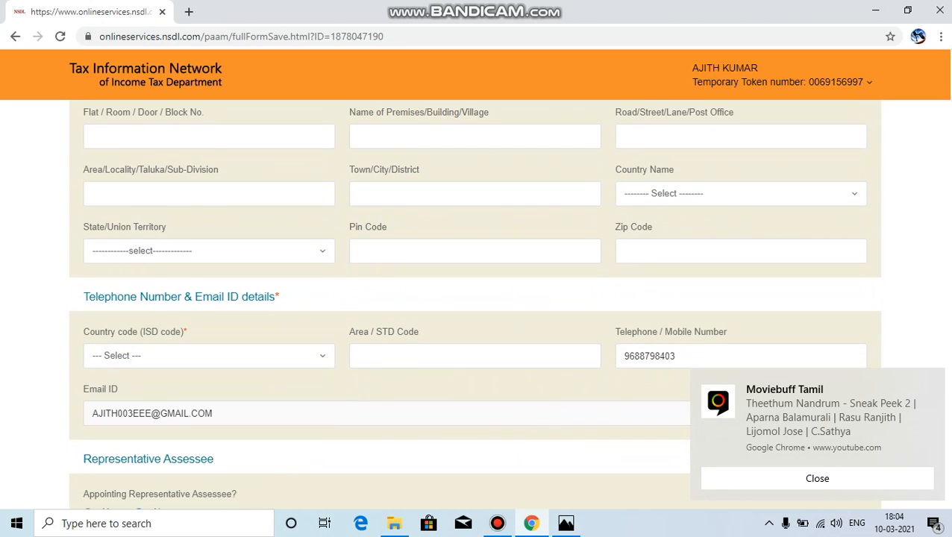
- Examine the country code list, the telephone and email fields, and the representative assessee choice
click(208, 355)
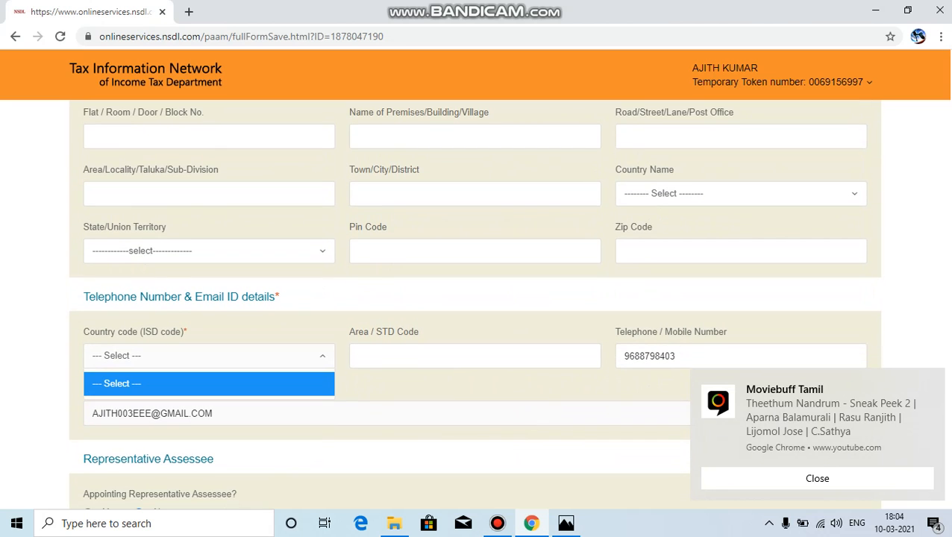
click(209, 356)
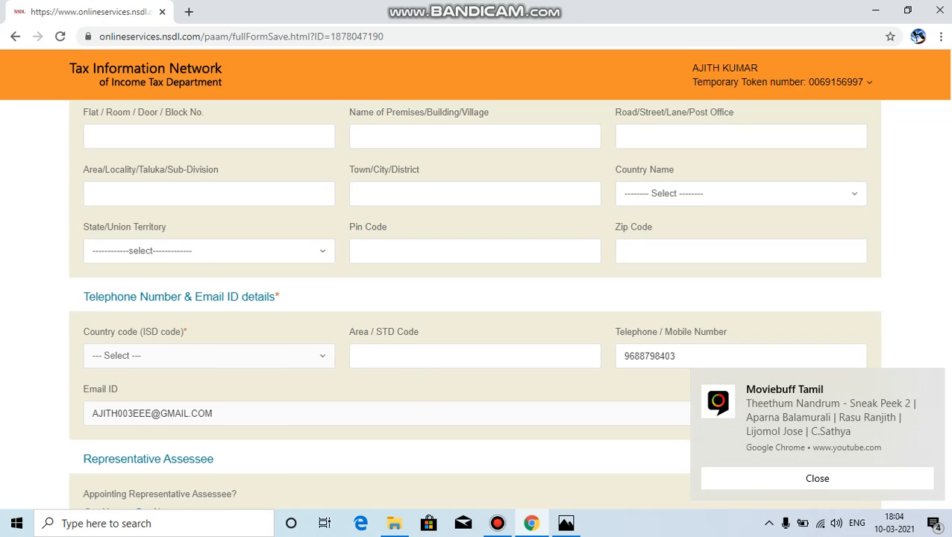
scroll(425, 408, down, 1)
scroll(475, 298, down, 1)
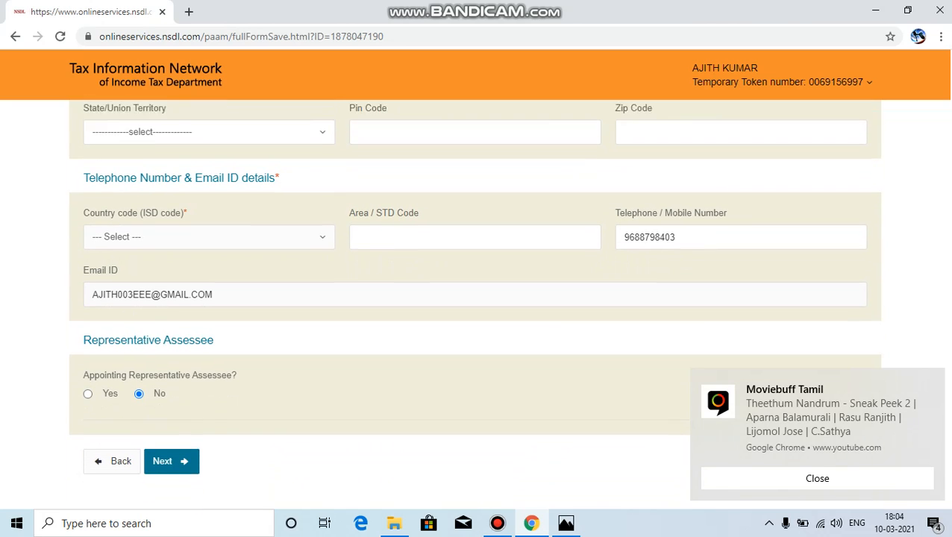
scroll(475, 299, down, 1)
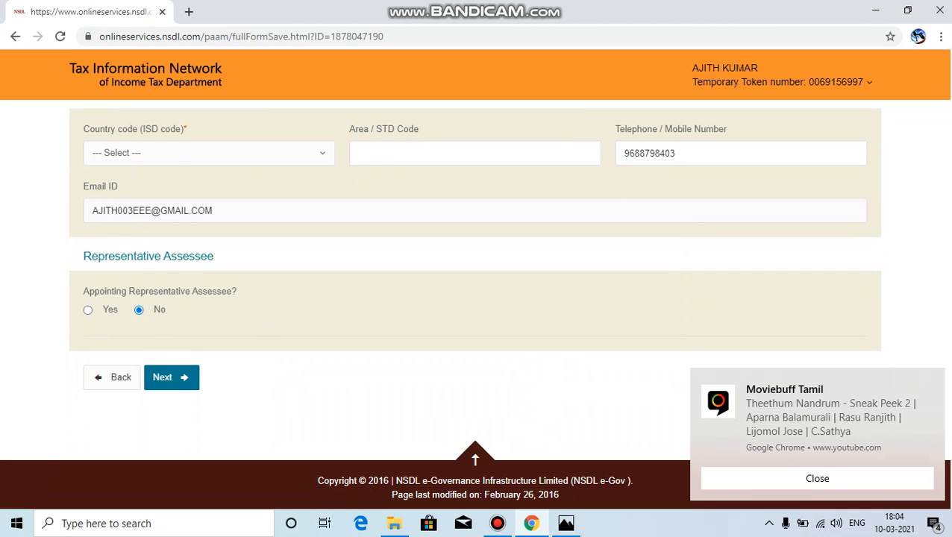
scroll(172, 377, up, 4)
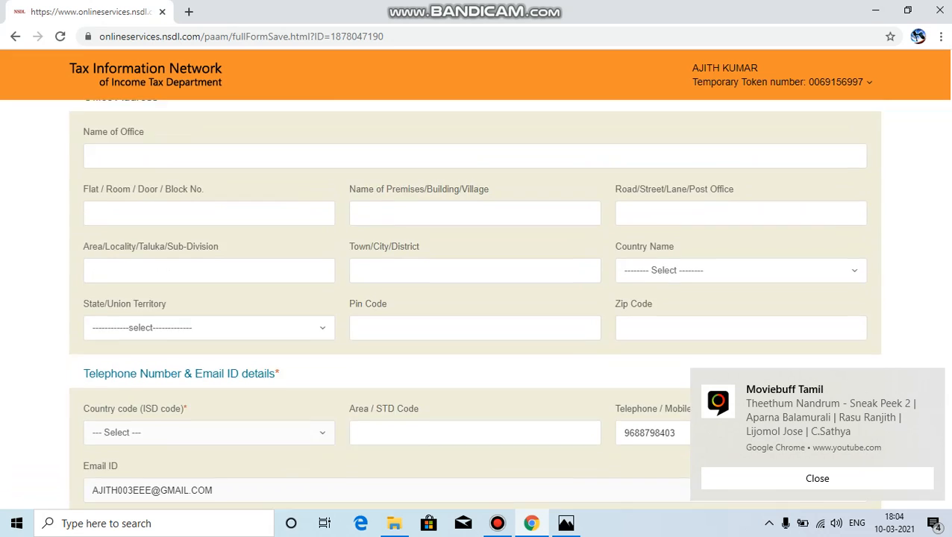
scroll(474, 299, up, 6)
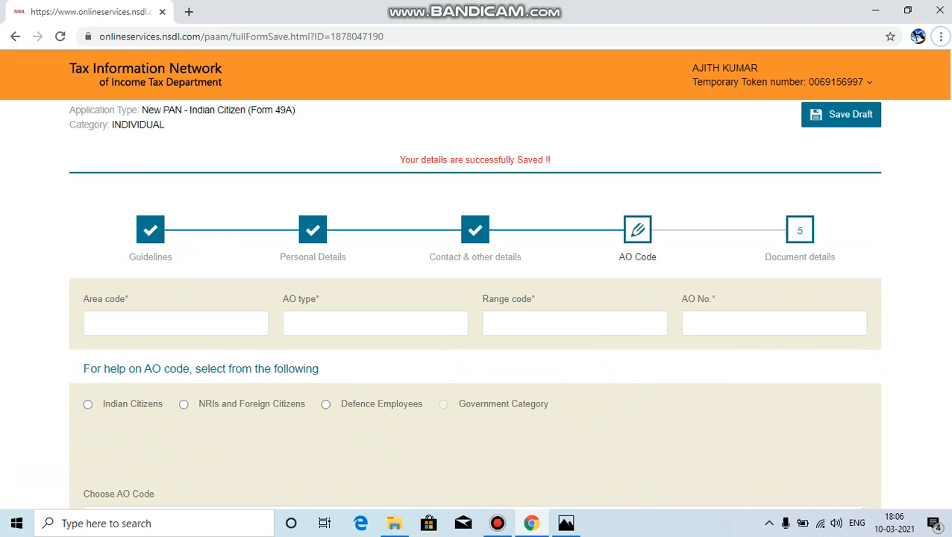
mouse_move(497, 523)
key(Tab)
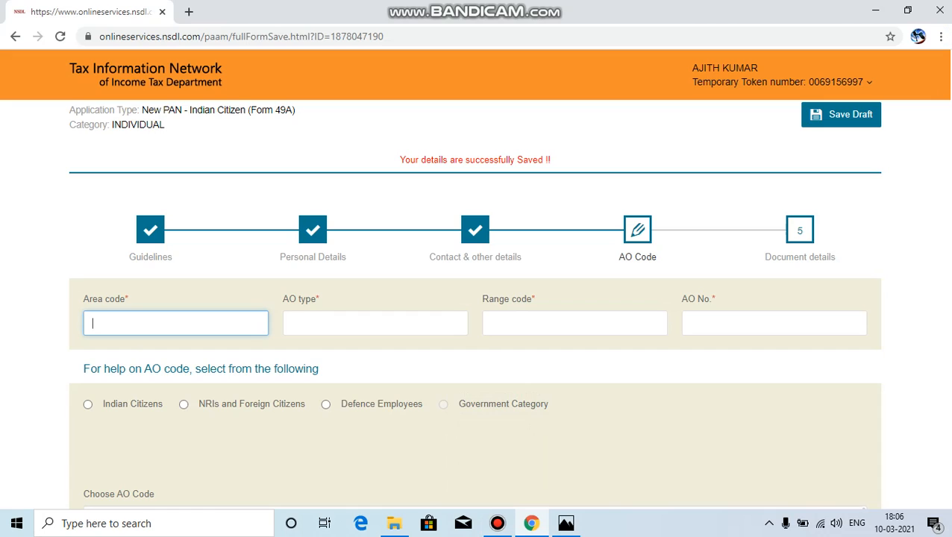
key(alt+Tab)
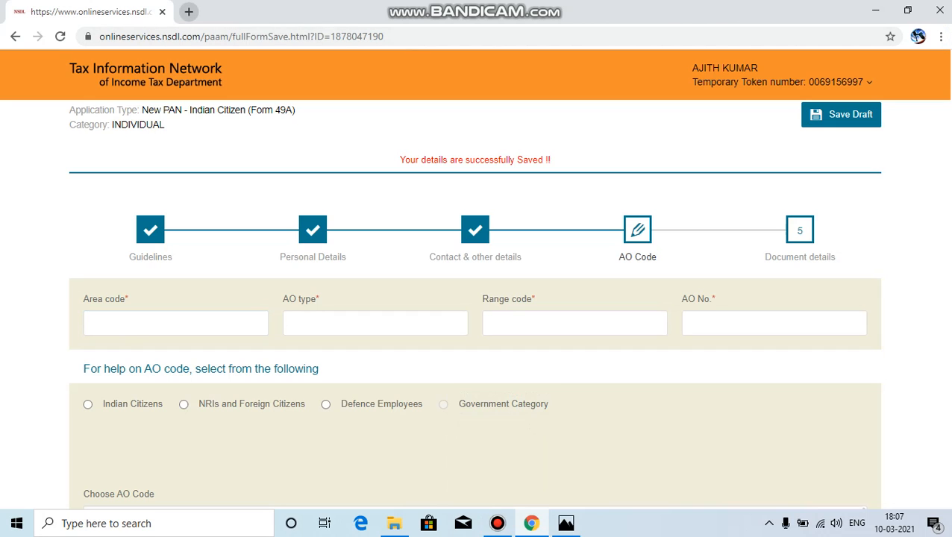
click(189, 11)
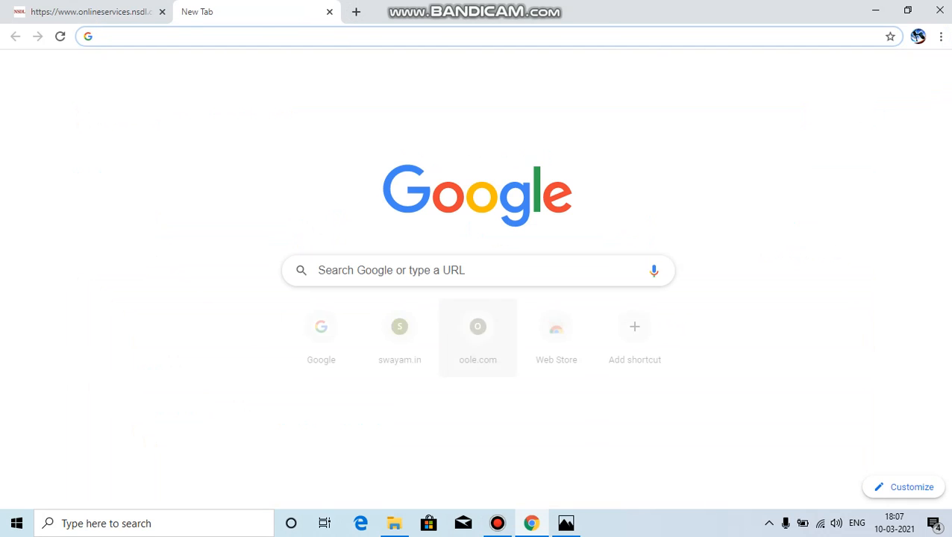
click(464, 271)
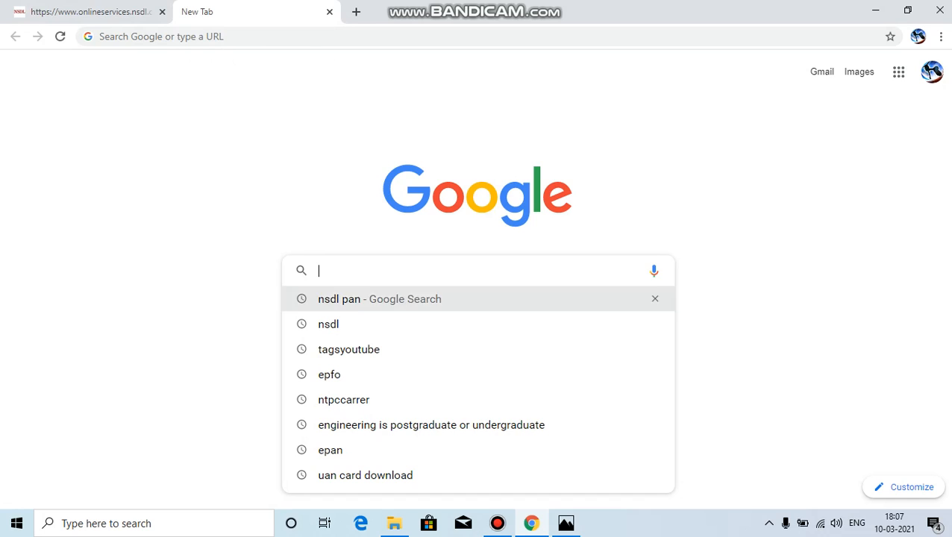
click(88, 12)
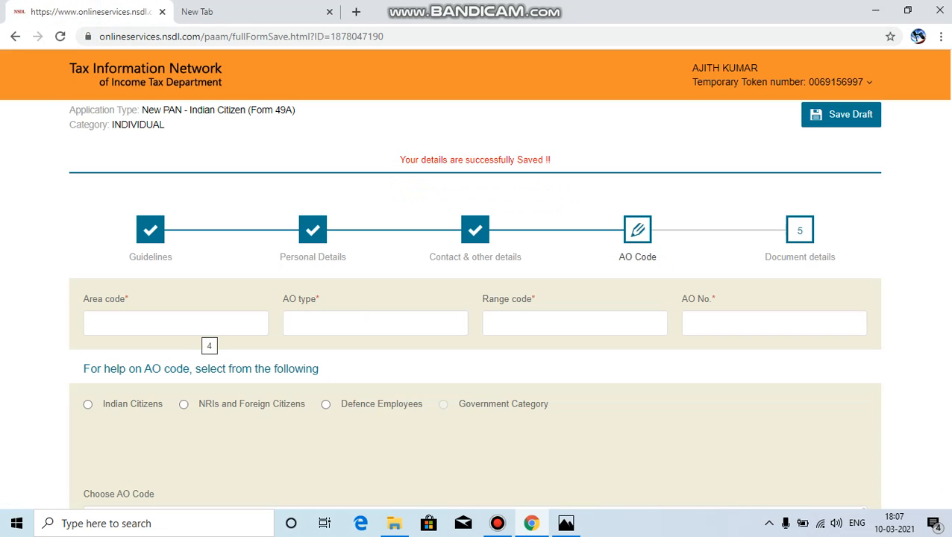
- Look up the AO code for Indian Citizens and set the state to TAMIL NADU
scroll(474, 313, down, 1)
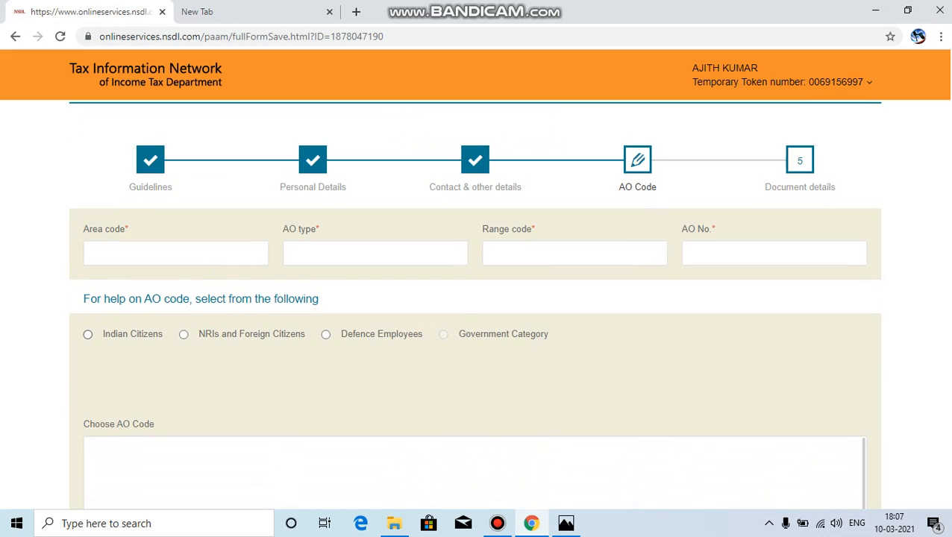
click(87, 334)
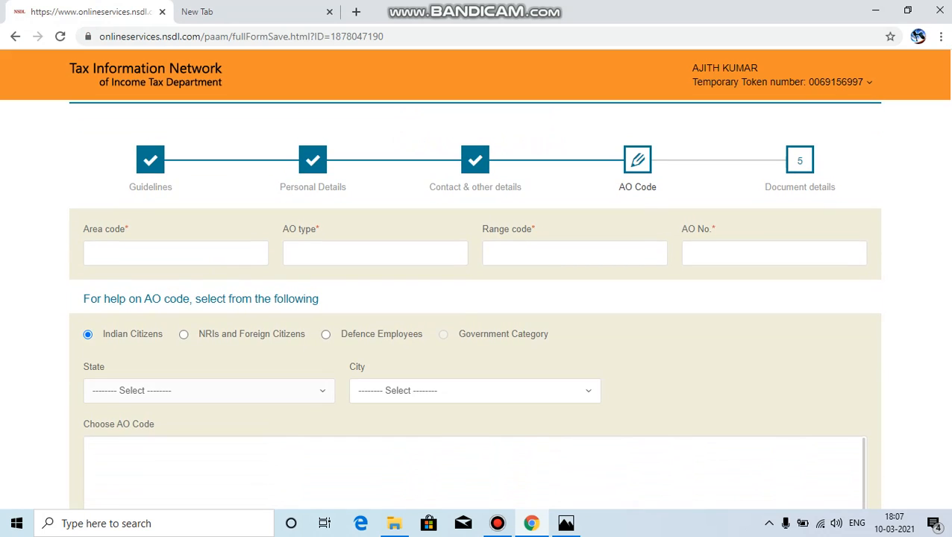
click(224, 390)
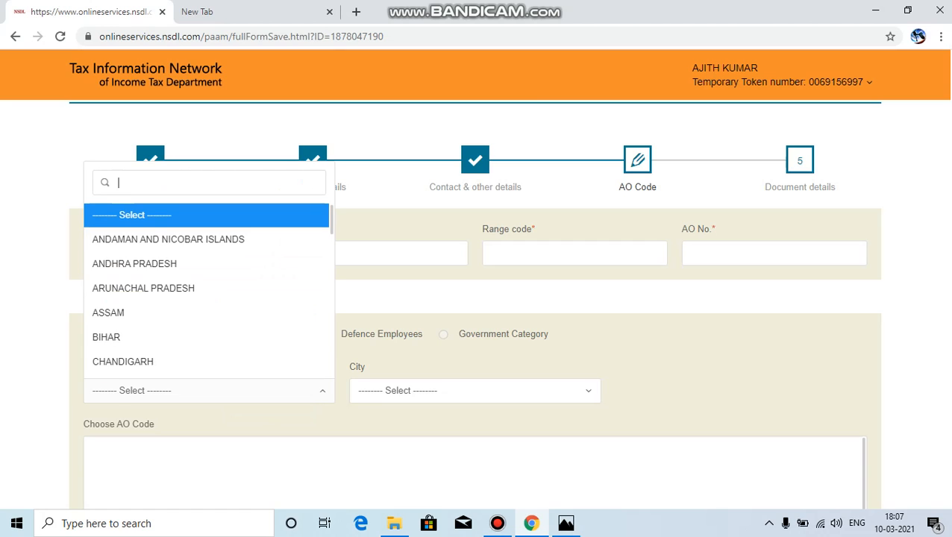
text(ta)
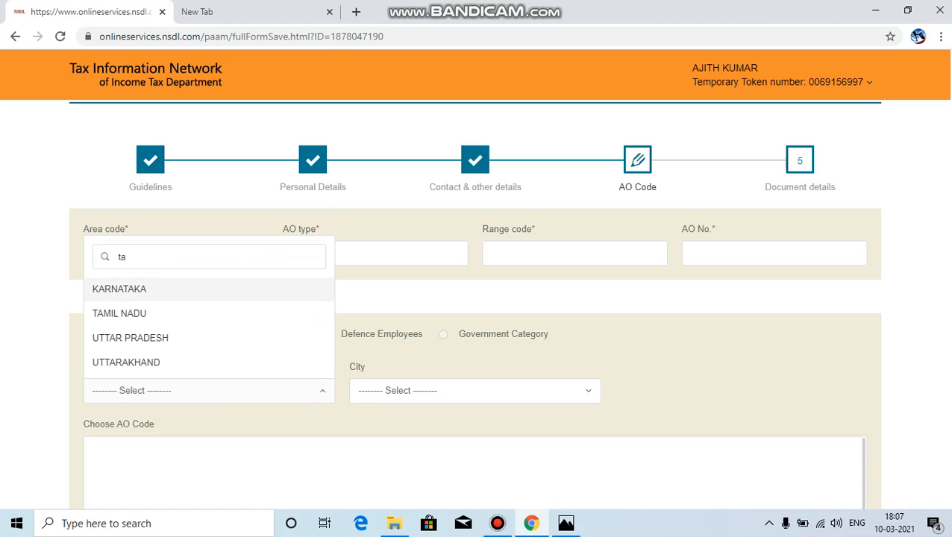
text(mil)
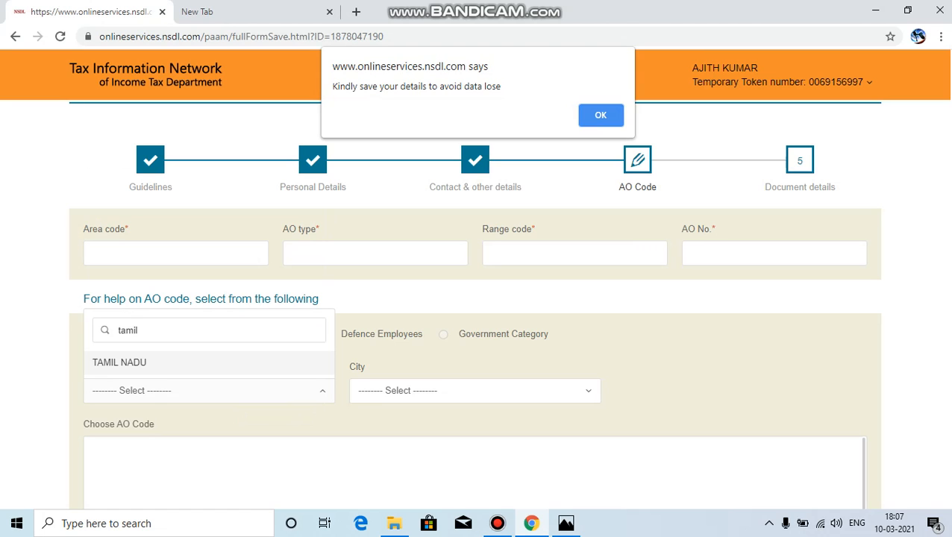
key(Return)
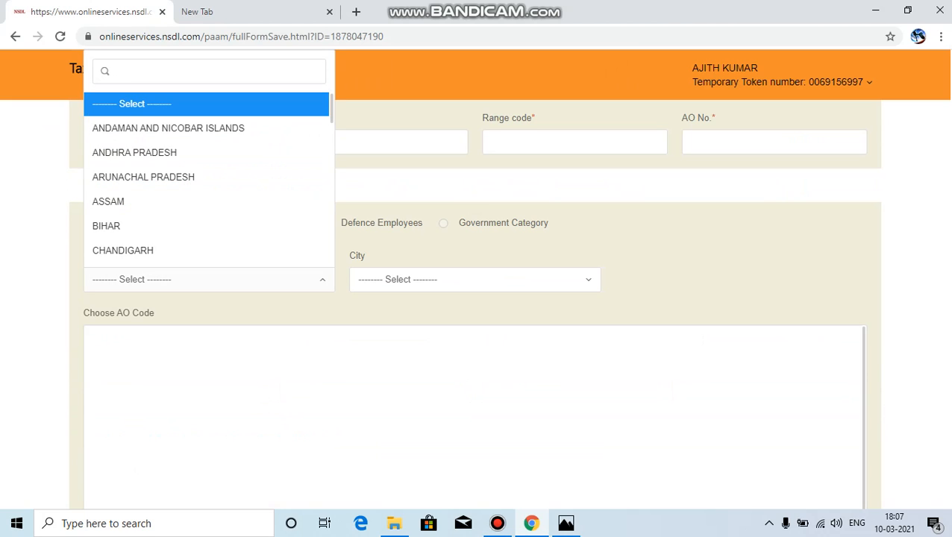
text(tamil)
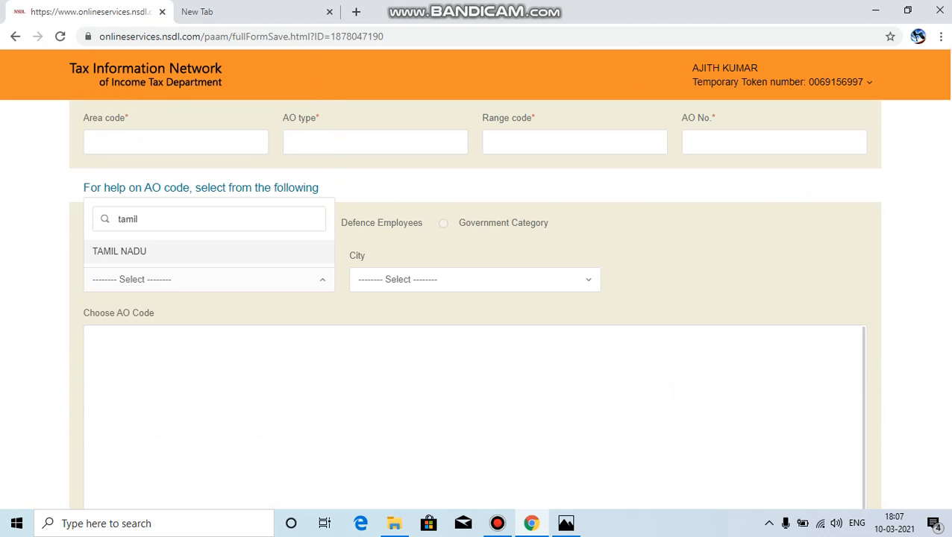
key(Return)
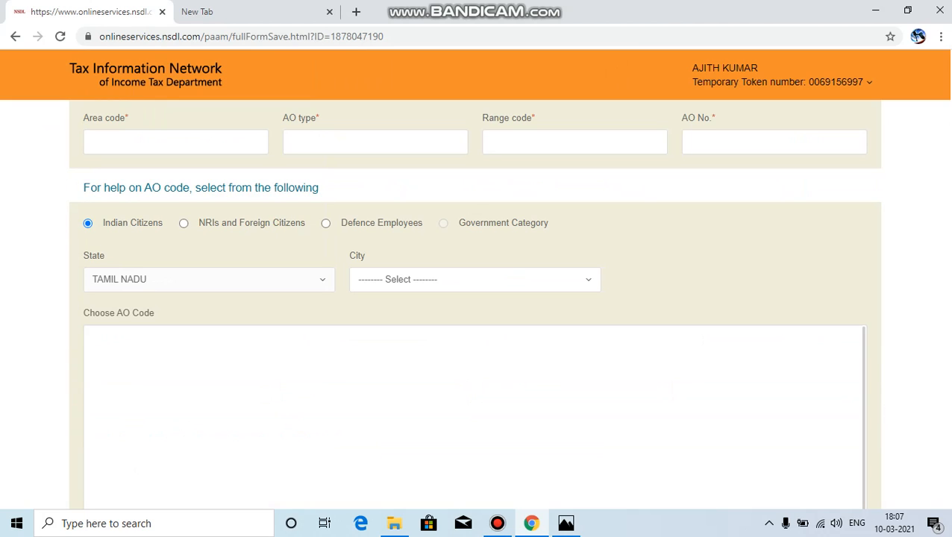
- Set the city for the AO code lookup to VILLUPURAM
click(475, 280)
click(475, 280)
click(475, 280)
click(474, 280)
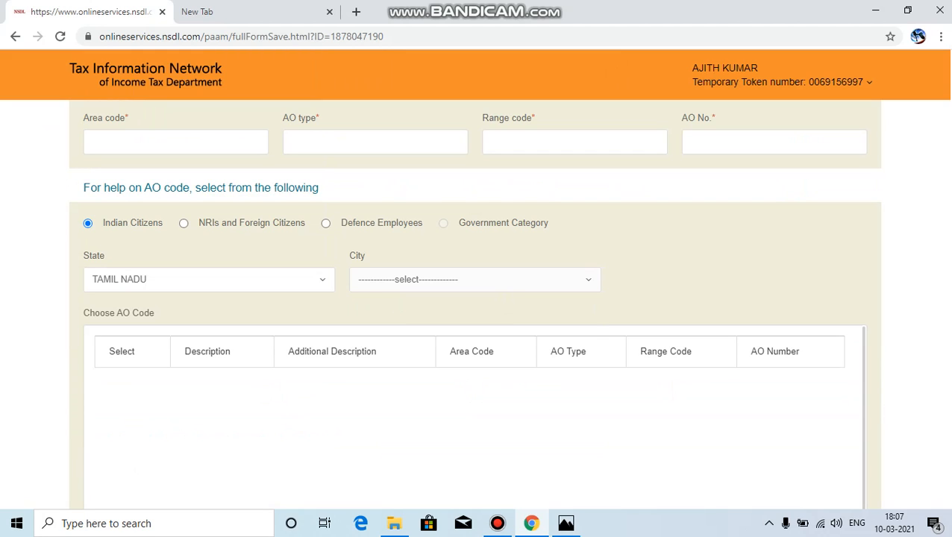
click(403, 281)
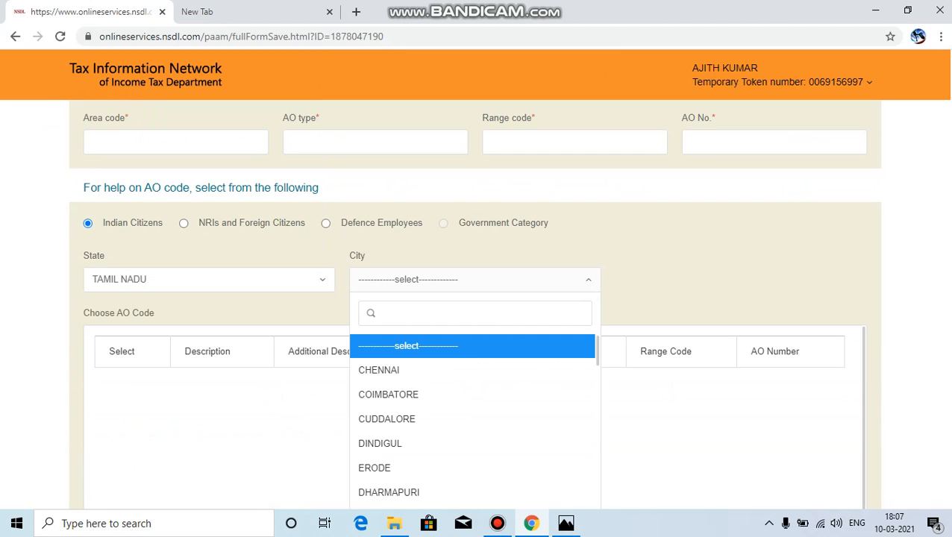
text(v)
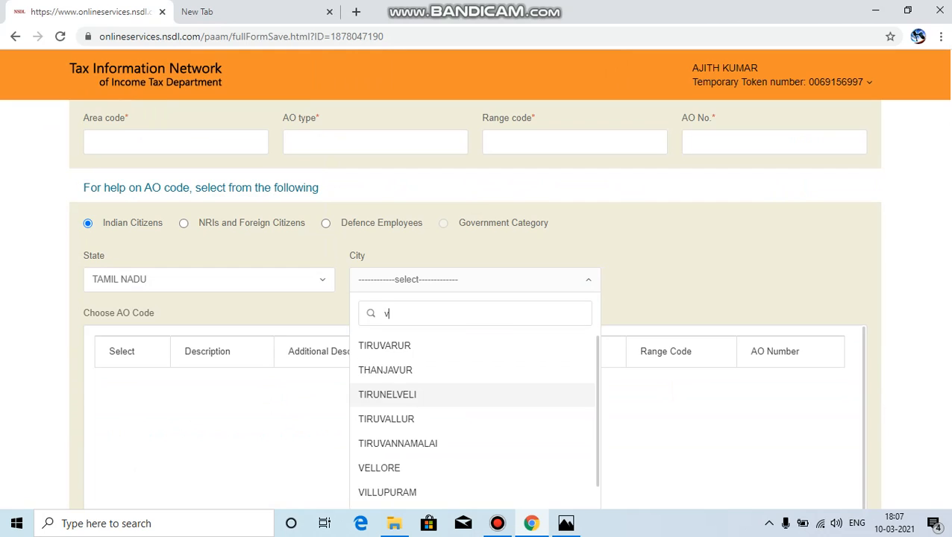
text(i)
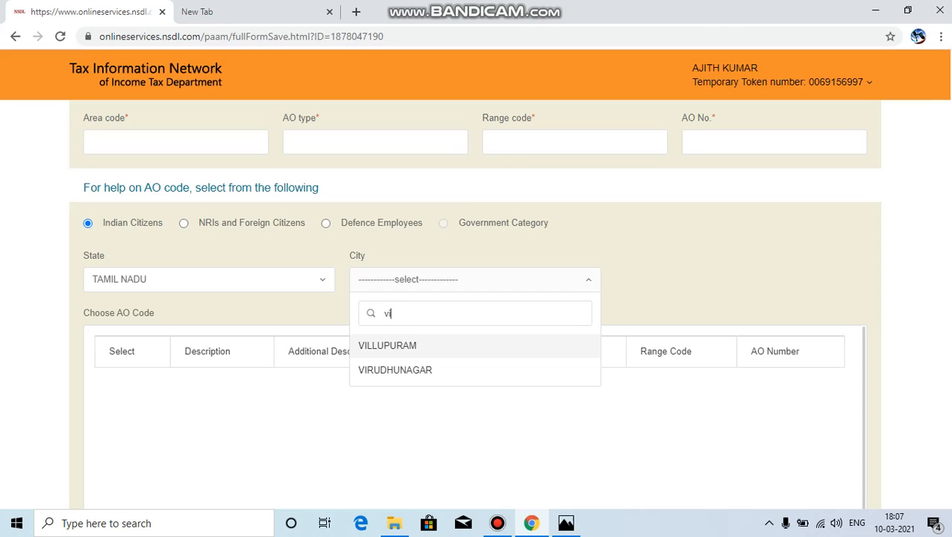
key(Return)
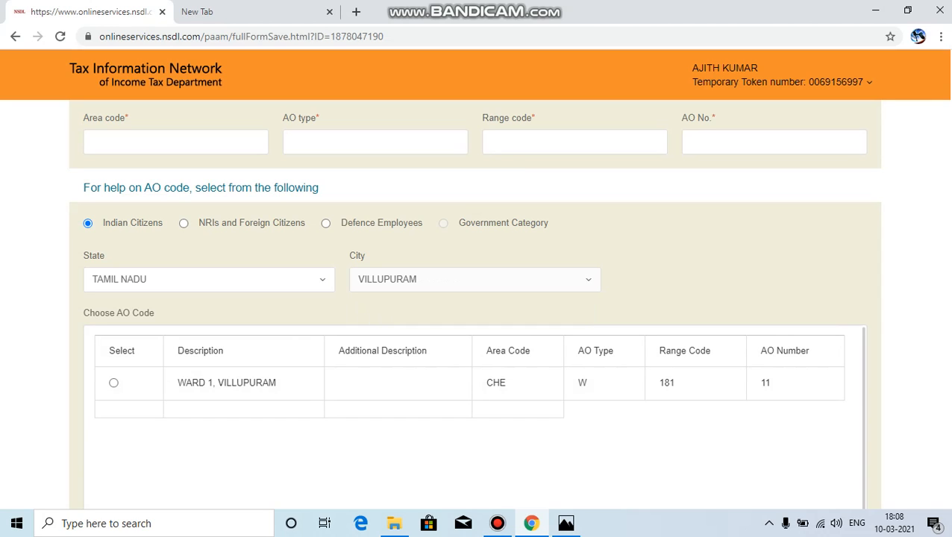
- Choose the AO code for WARD 1, VILLUPURAM and continue to the document details section
click(113, 383)
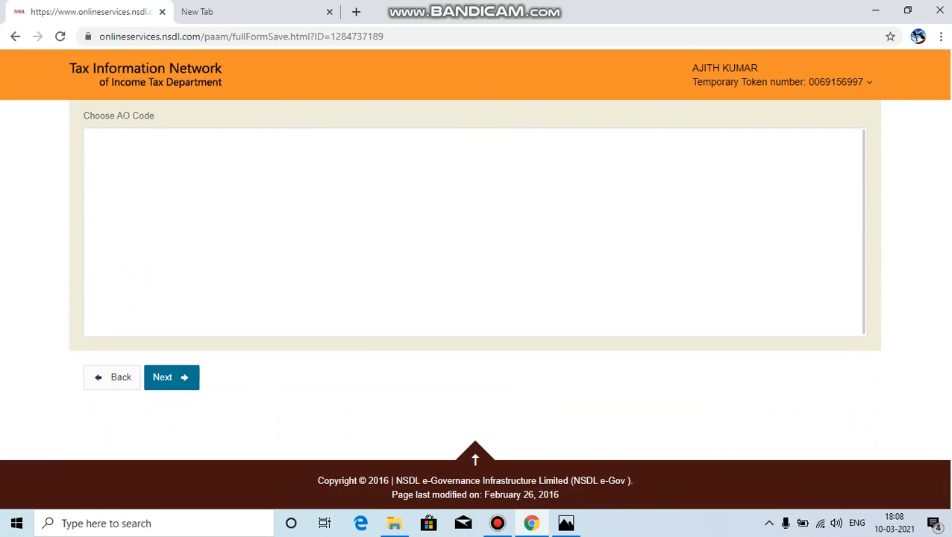
click(172, 378)
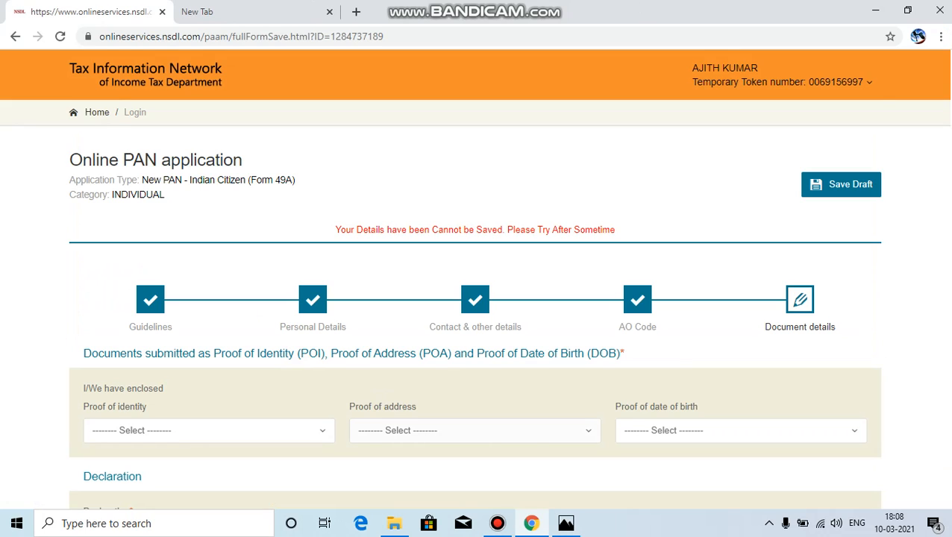
scroll(475, 299, down, 2)
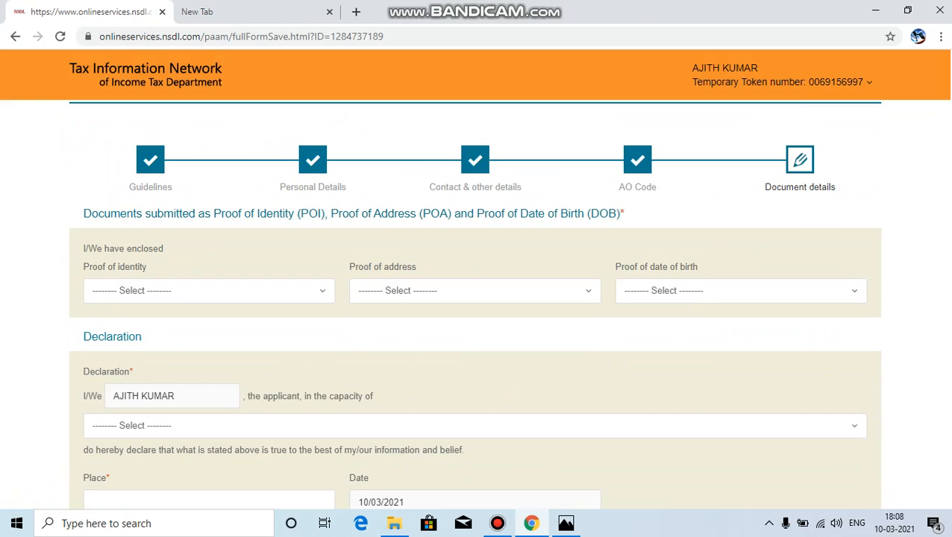